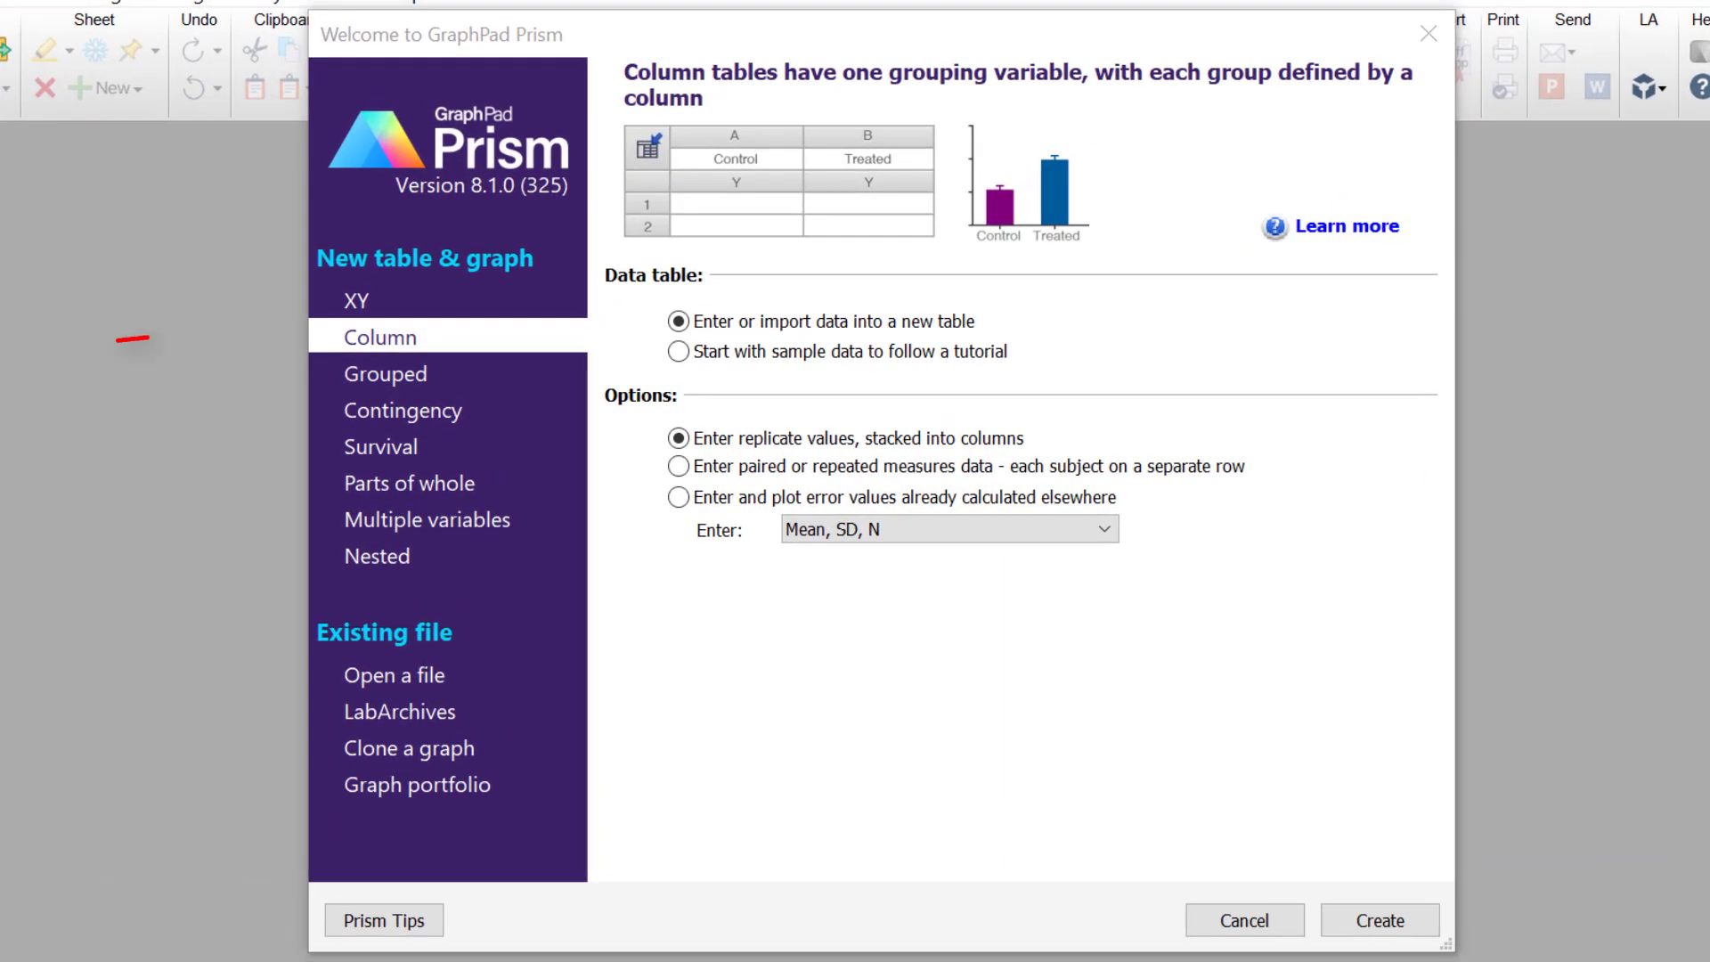
Create a Column data table from the Frequency distribution tutorial sample data
click(428, 346)
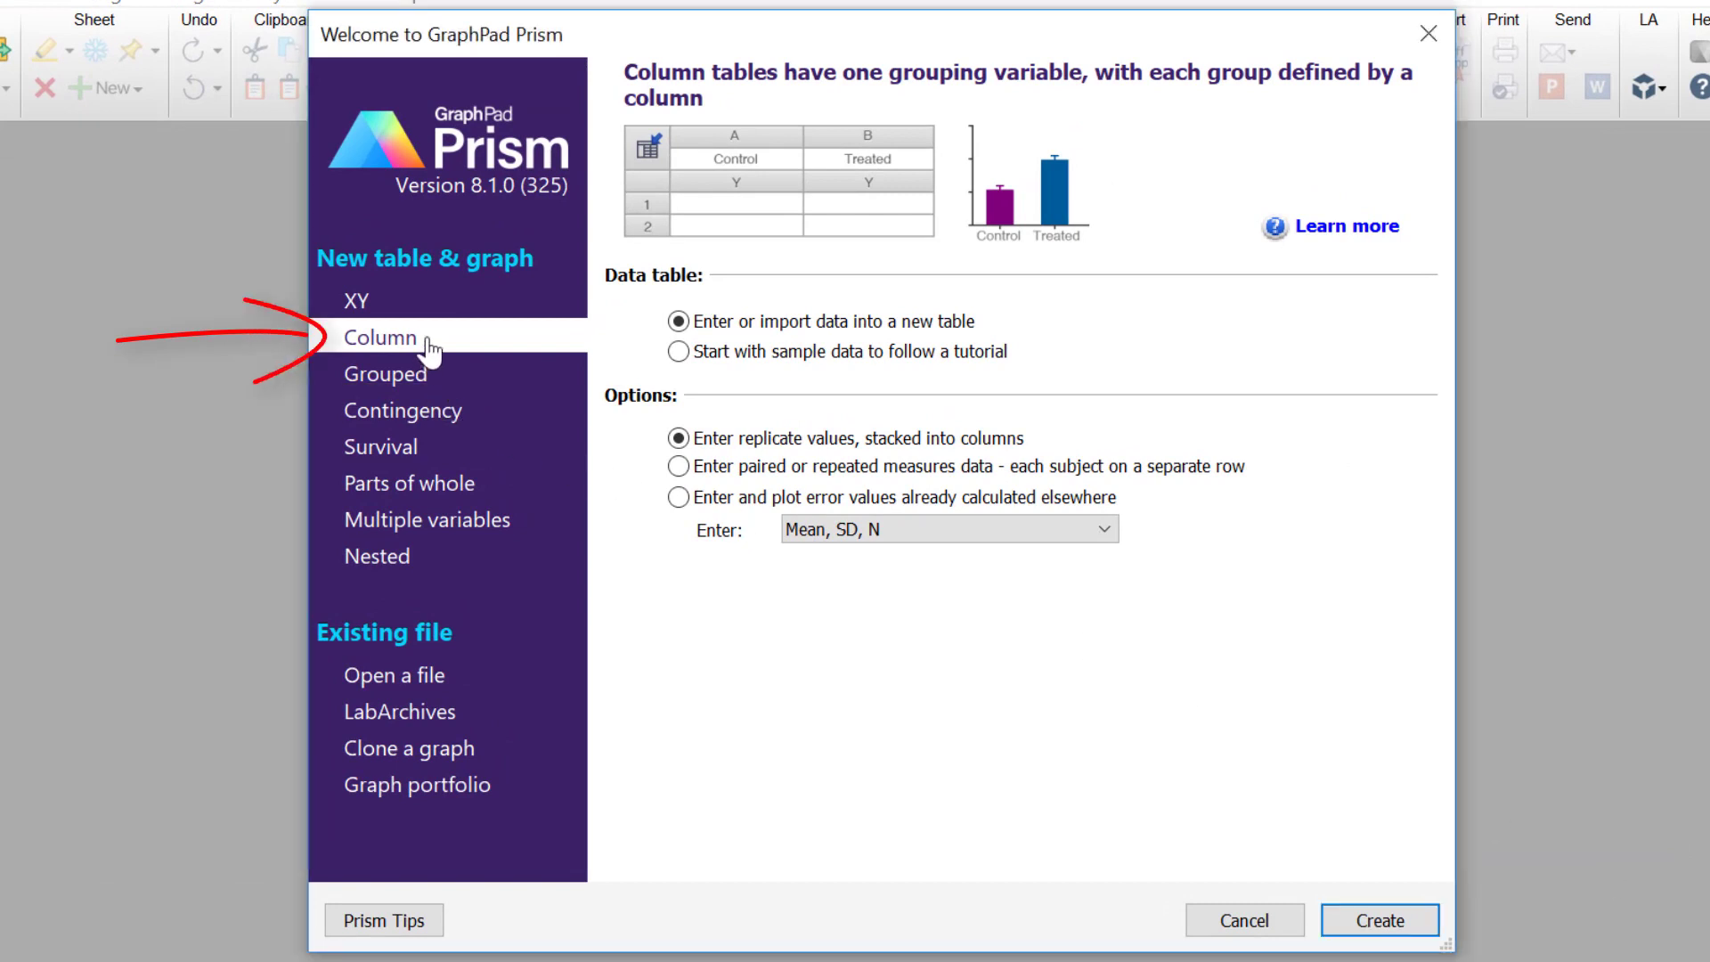
click(785, 359)
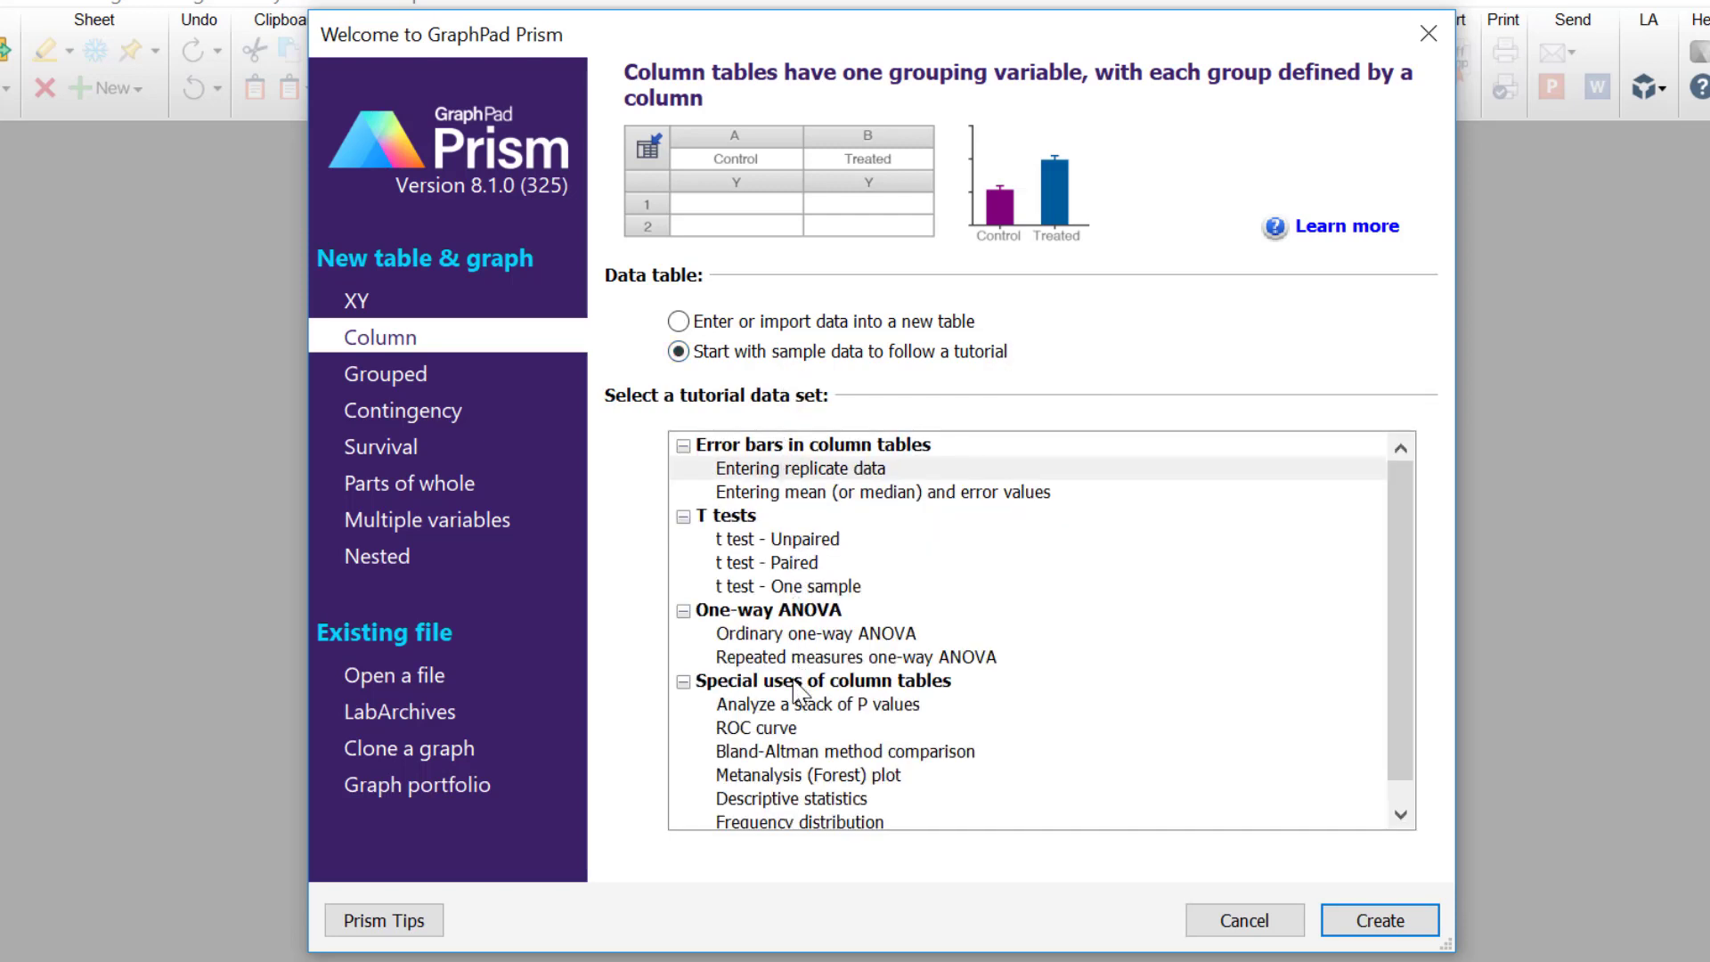
click(775, 823)
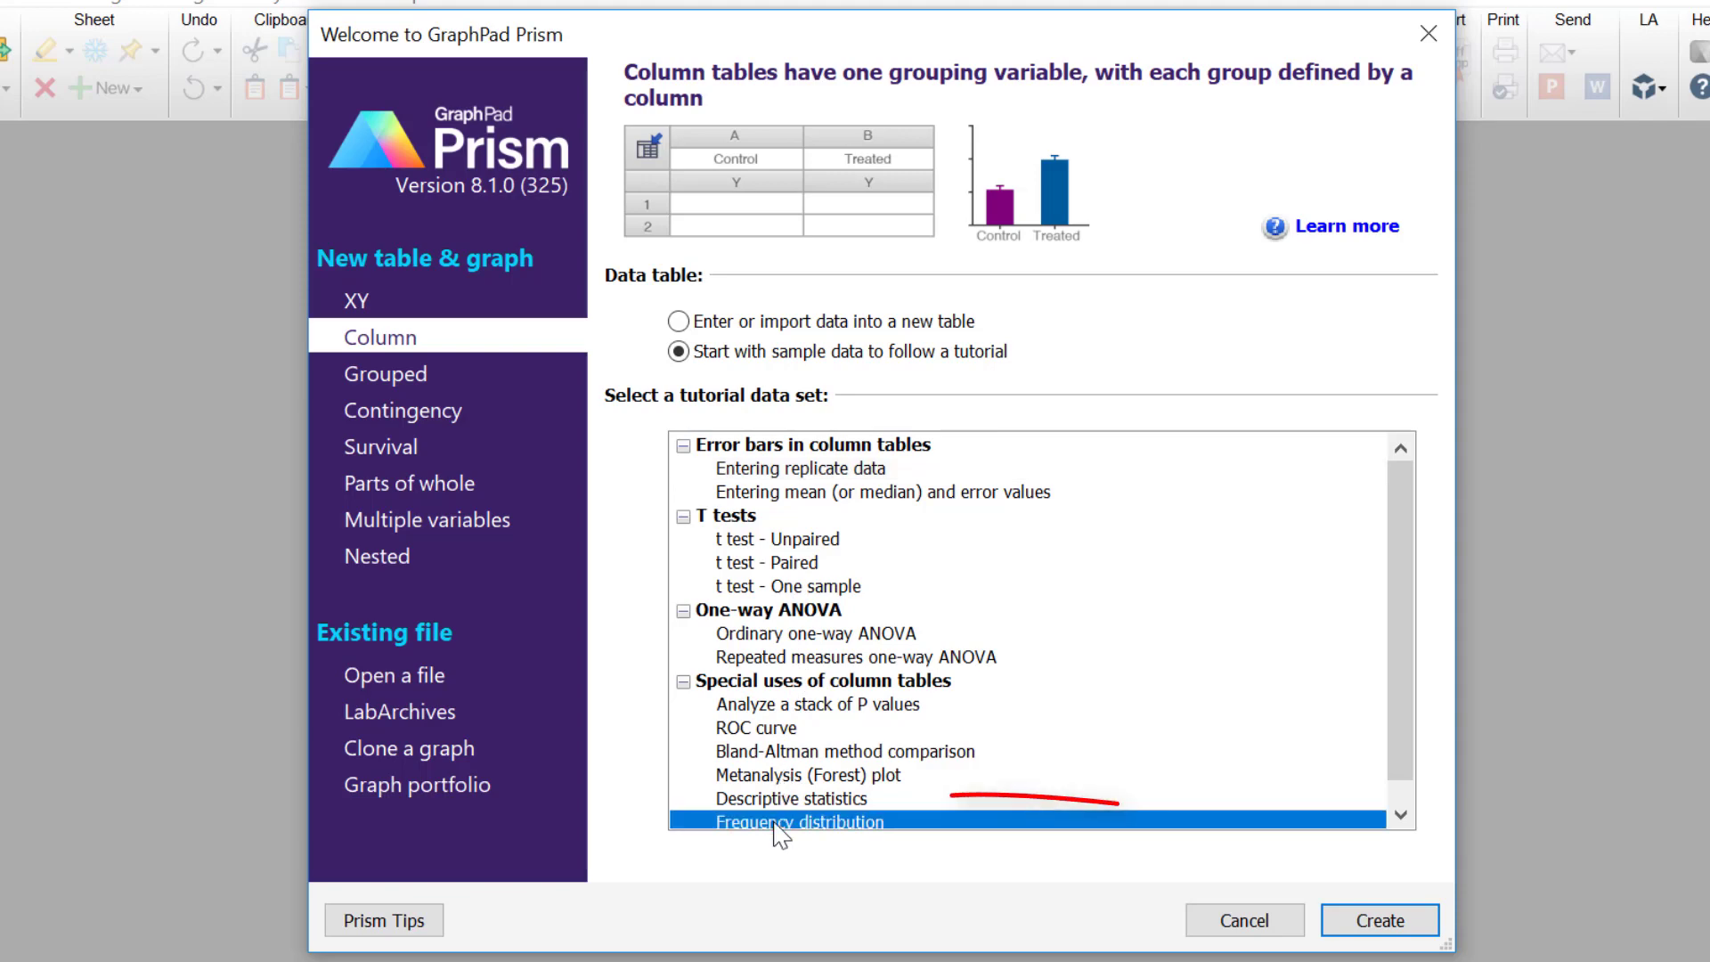
click(1373, 934)
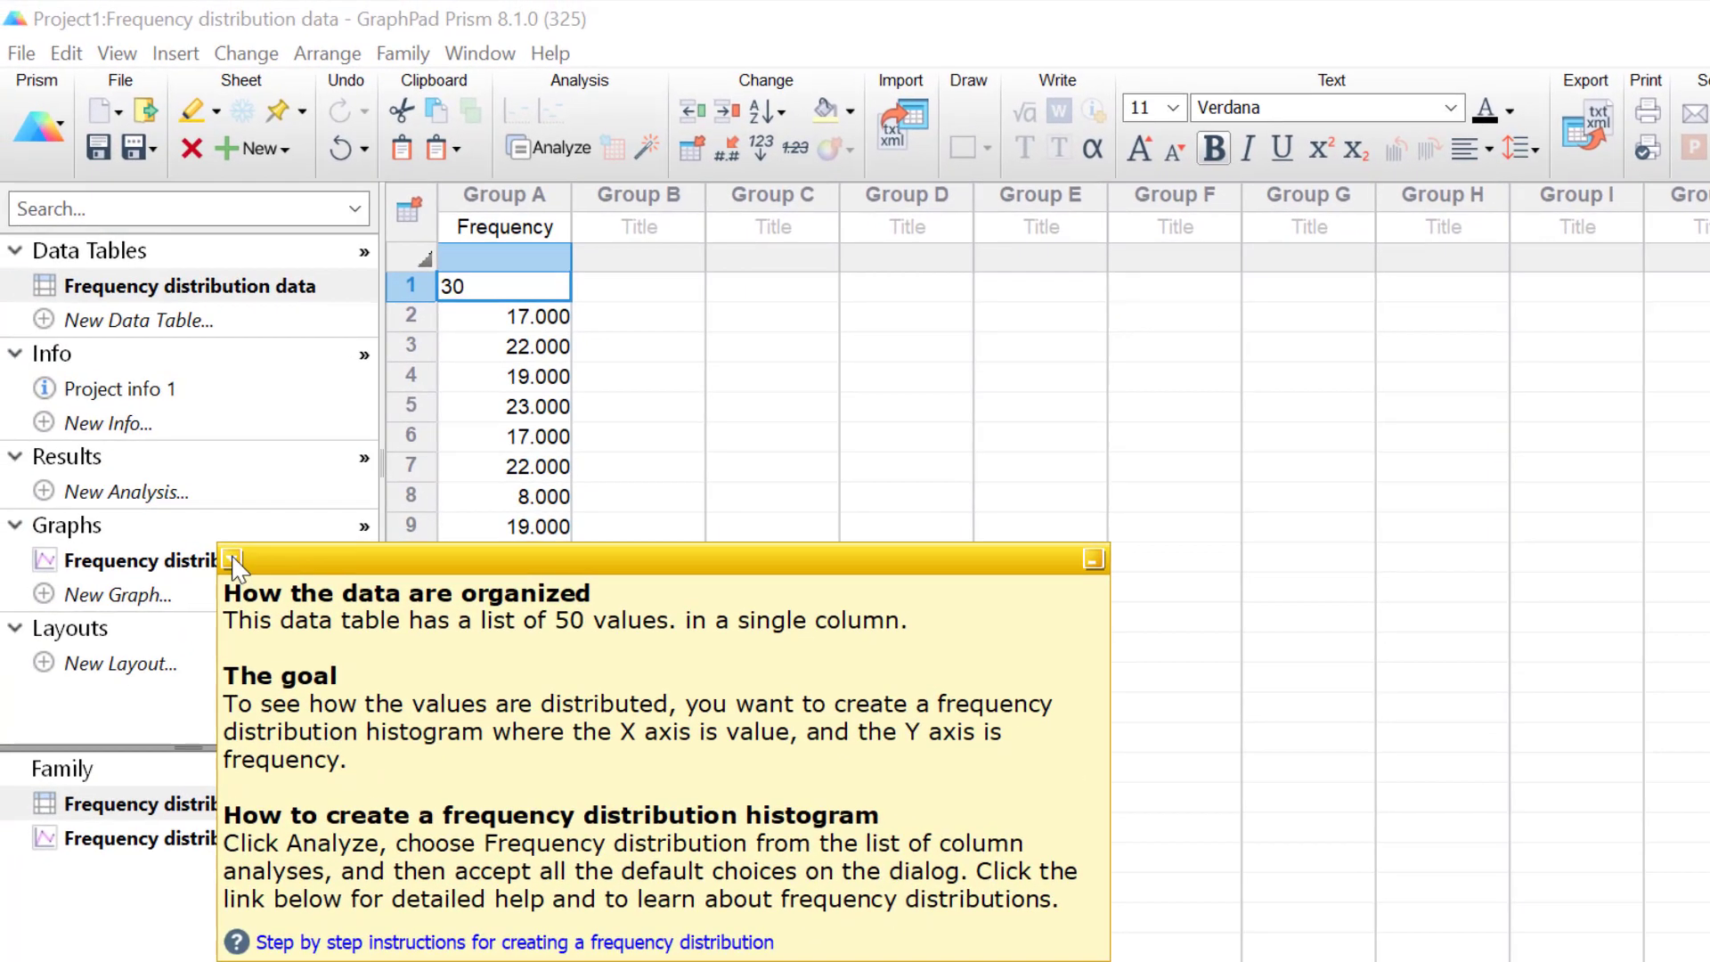
Minimize the tutorial note covering the data table
click(233, 561)
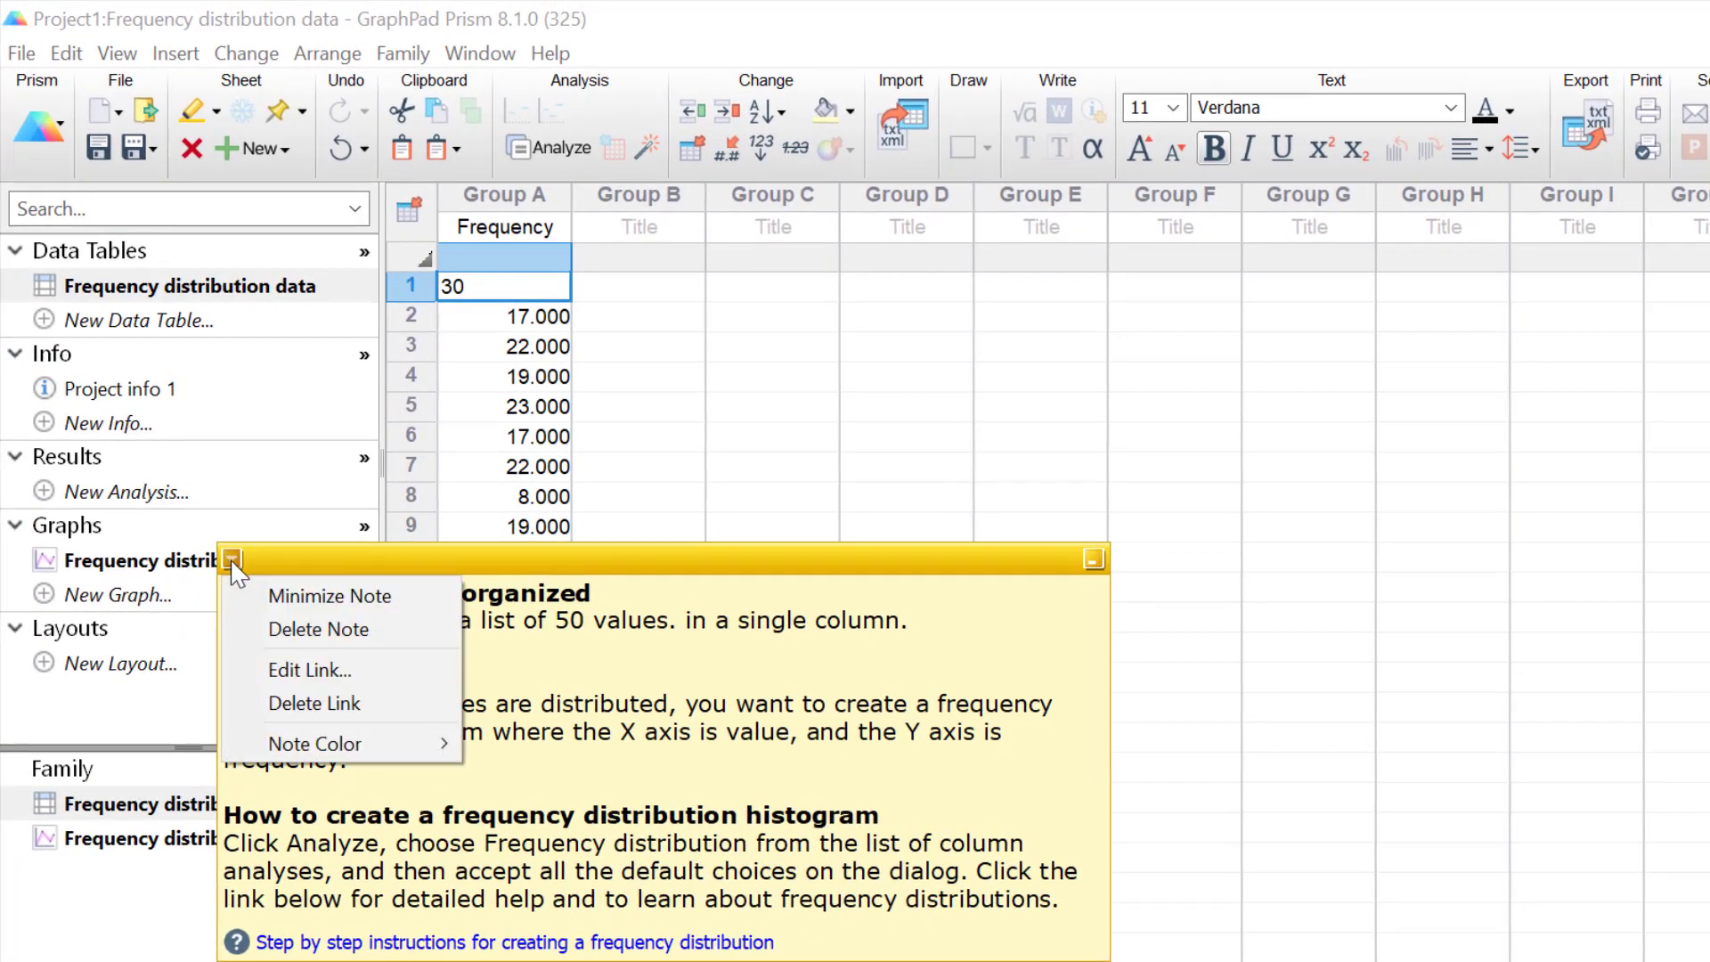
click(246, 587)
click(638, 436)
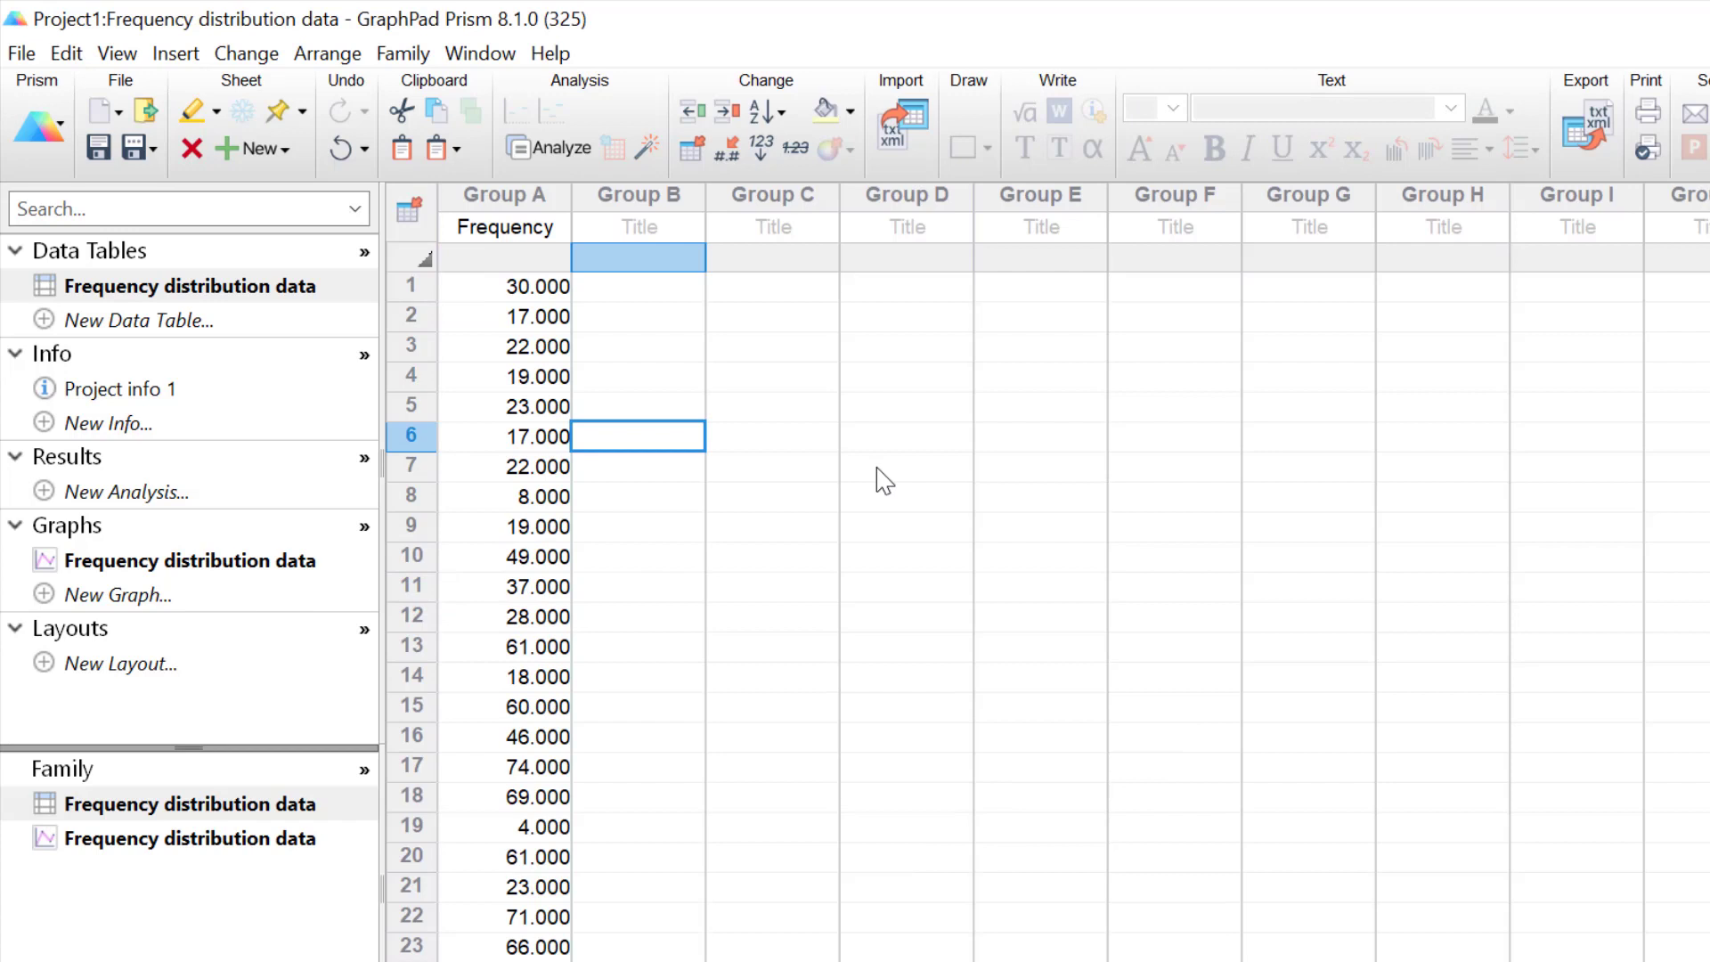
Rename the Group A column title as Ages
click(534, 228)
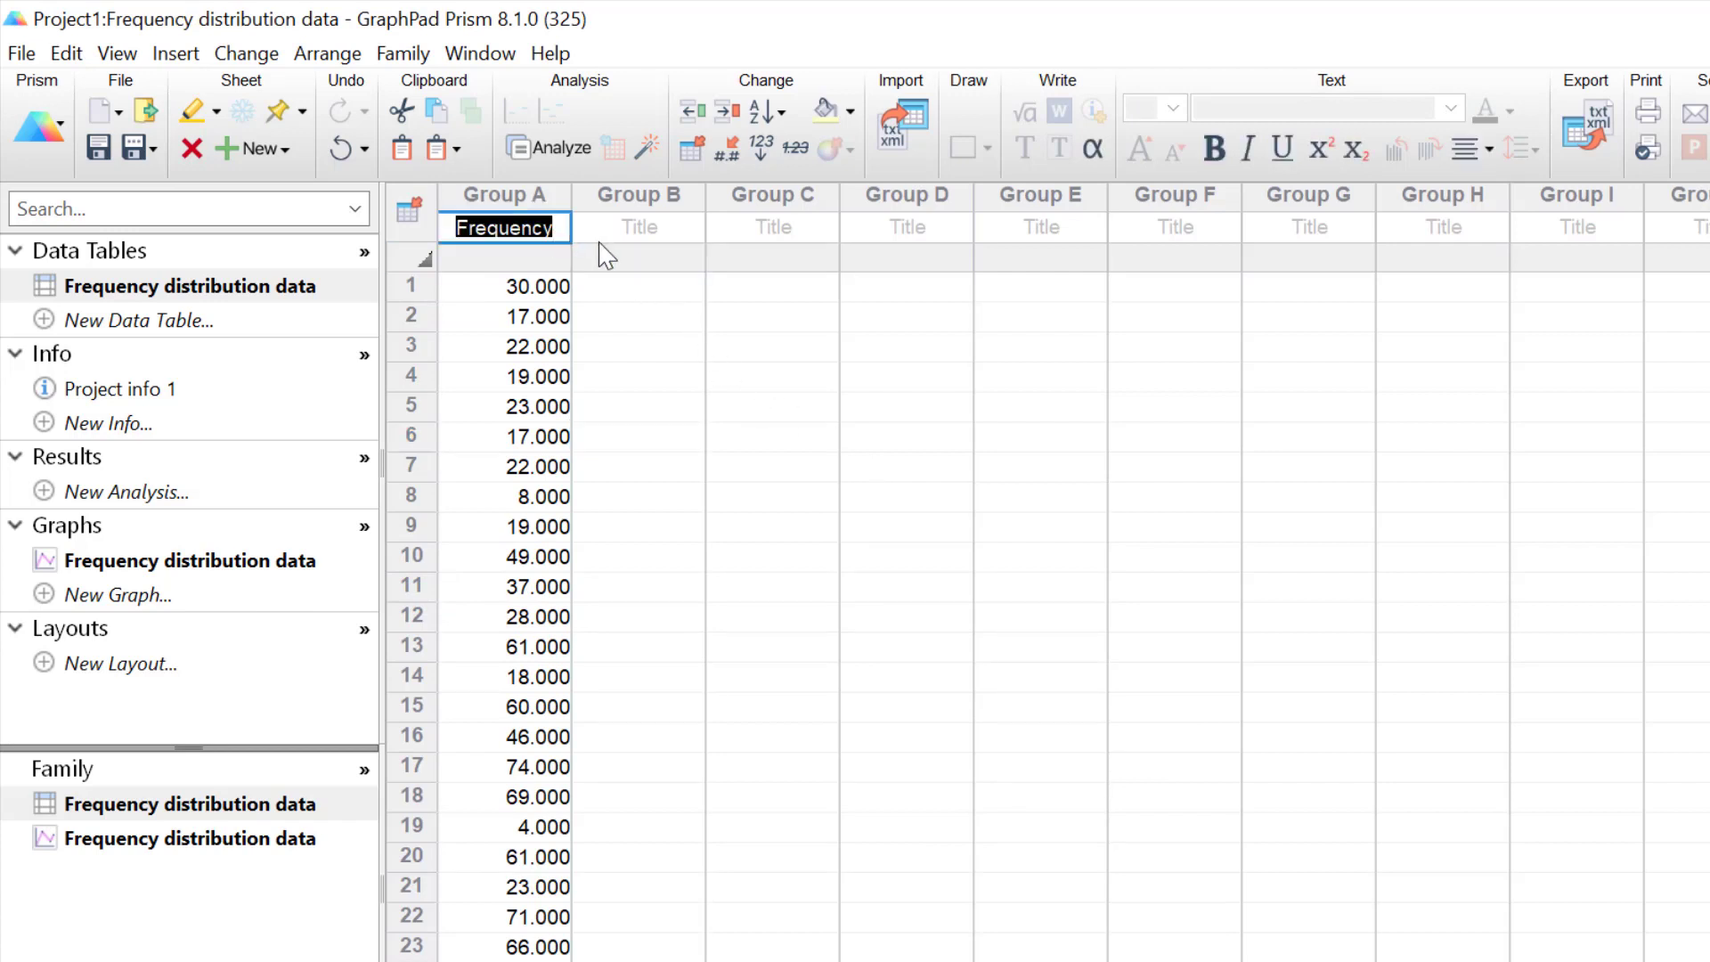
text(Ages)
key(Return)
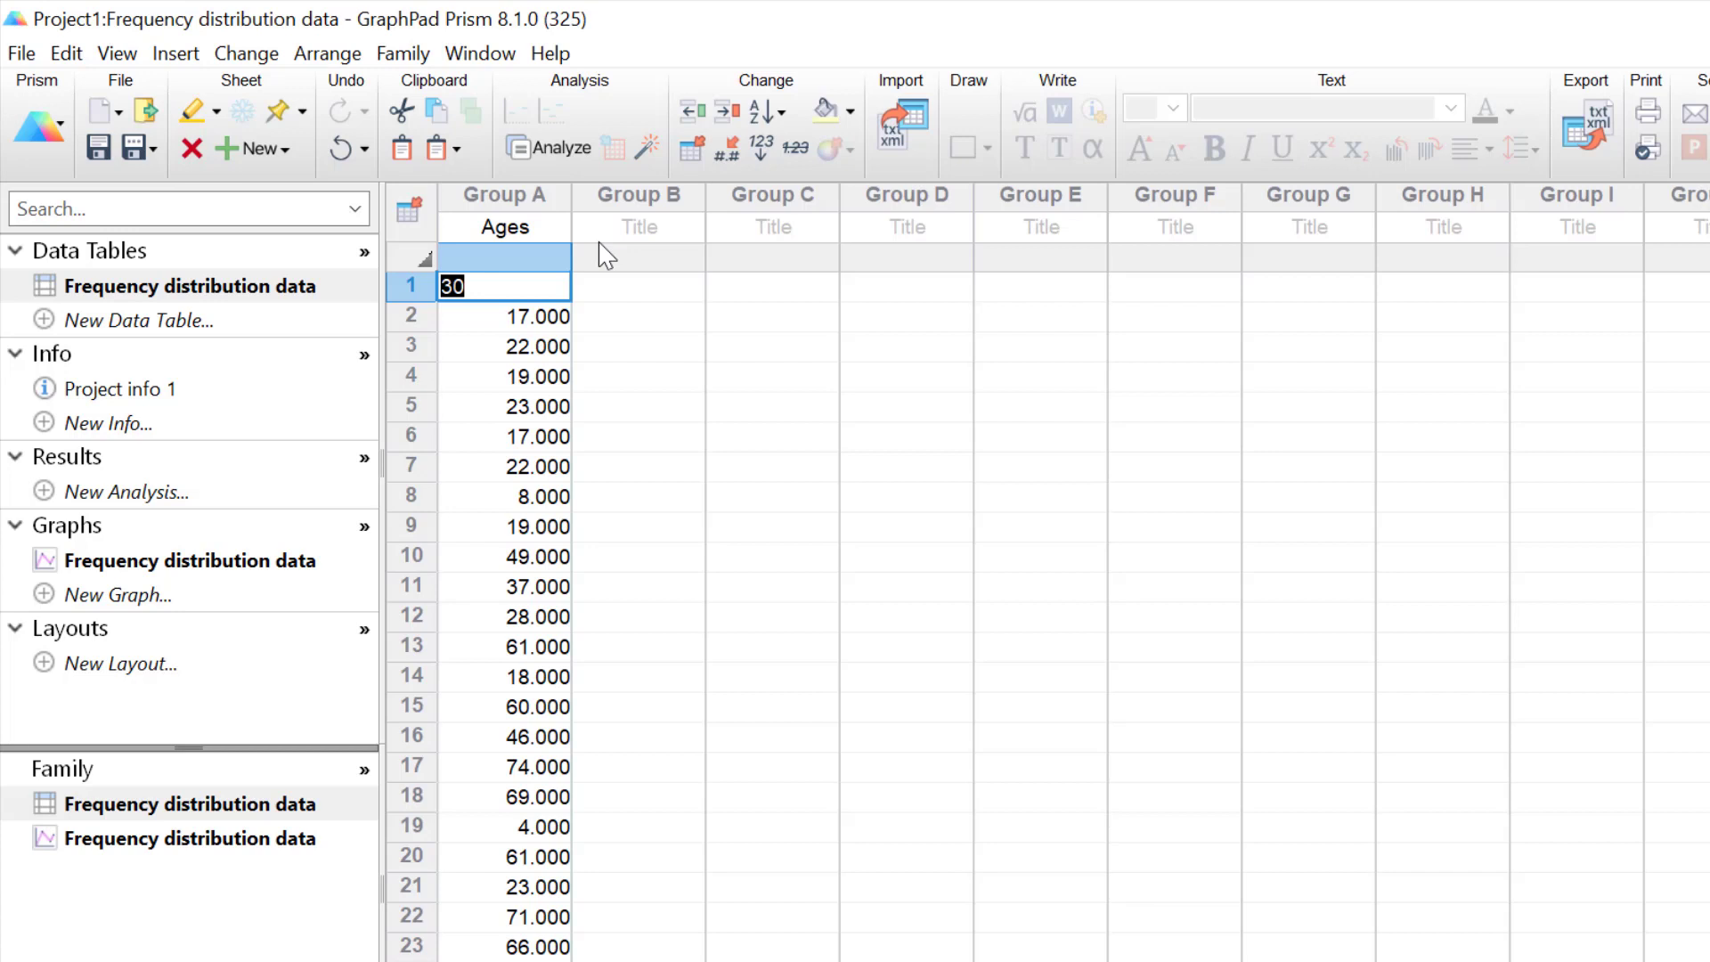
Start a Frequency distribution column analysis on the Ages data set
click(565, 153)
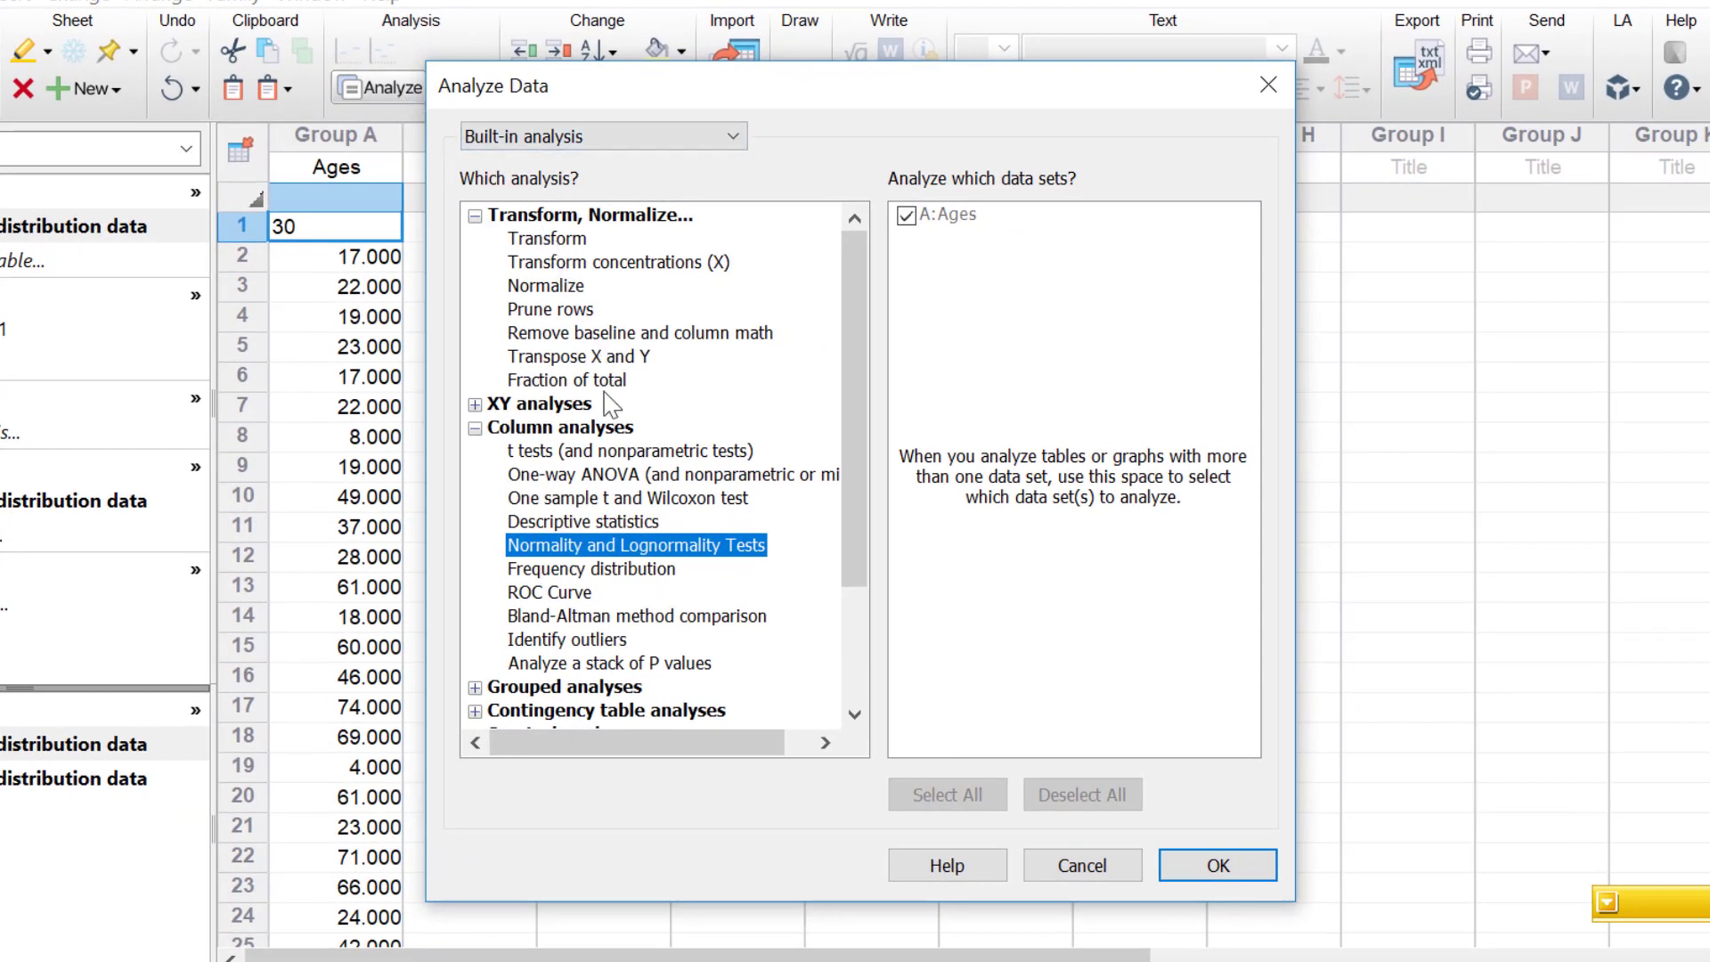
click(628, 570)
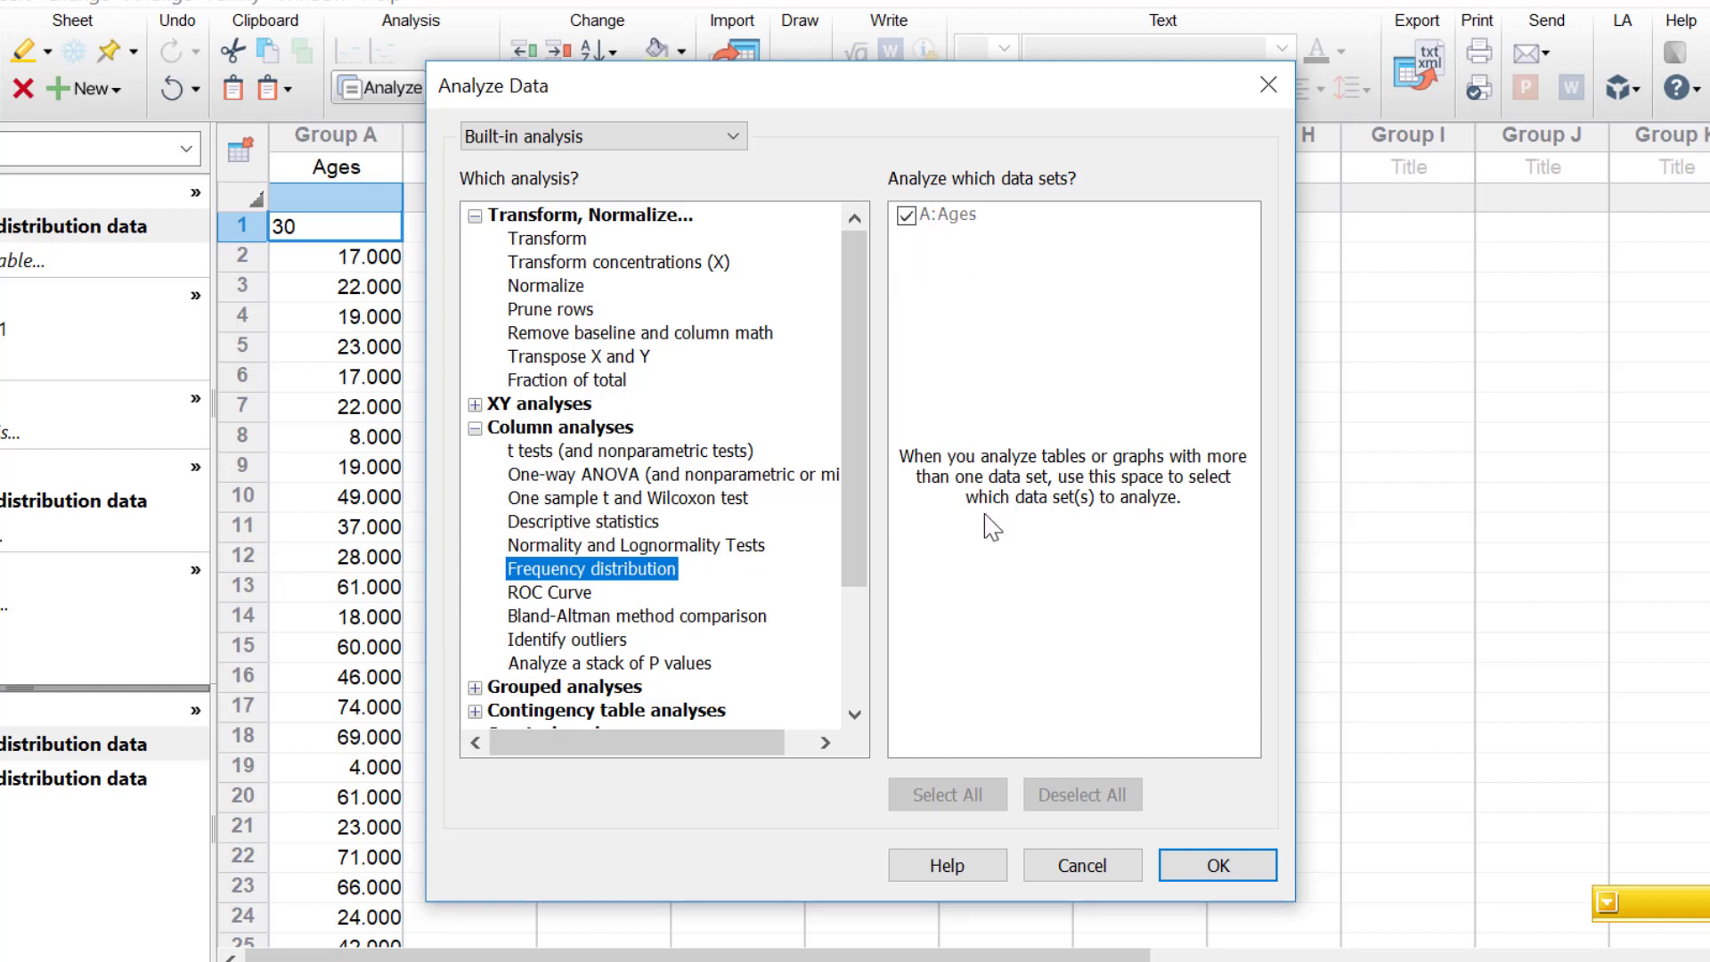
click(1193, 869)
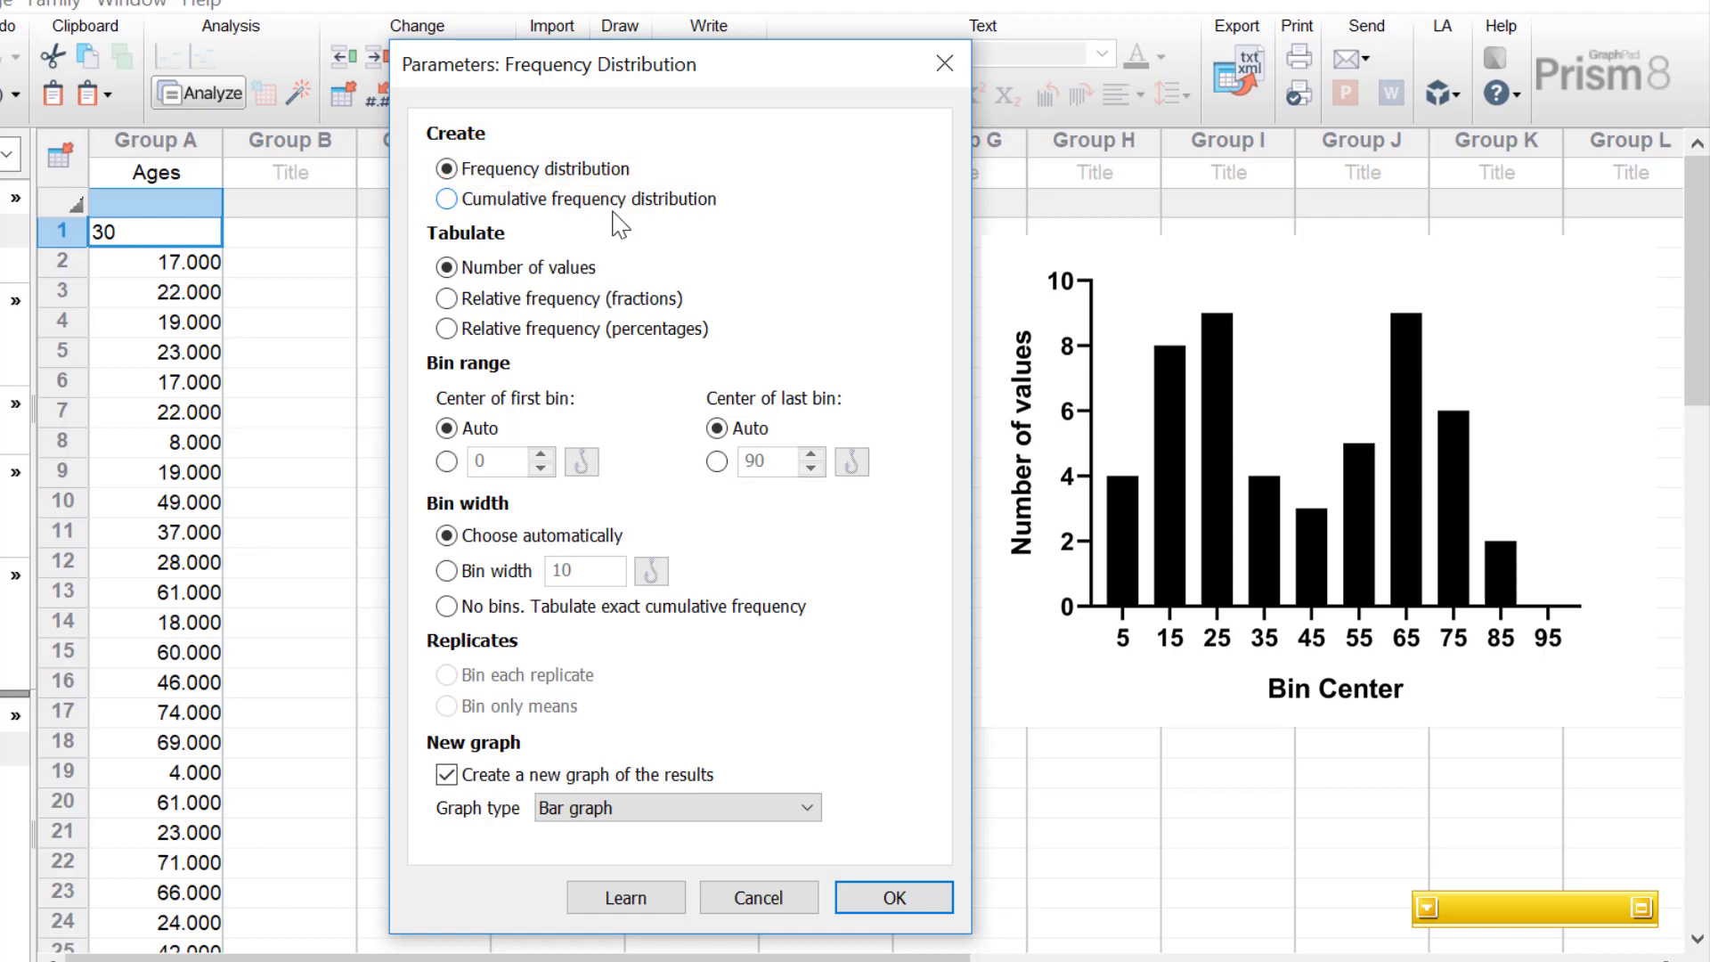
Set the analysis to a cumulative frequency distribution tabulated as relative frequency percentages
click(588, 207)
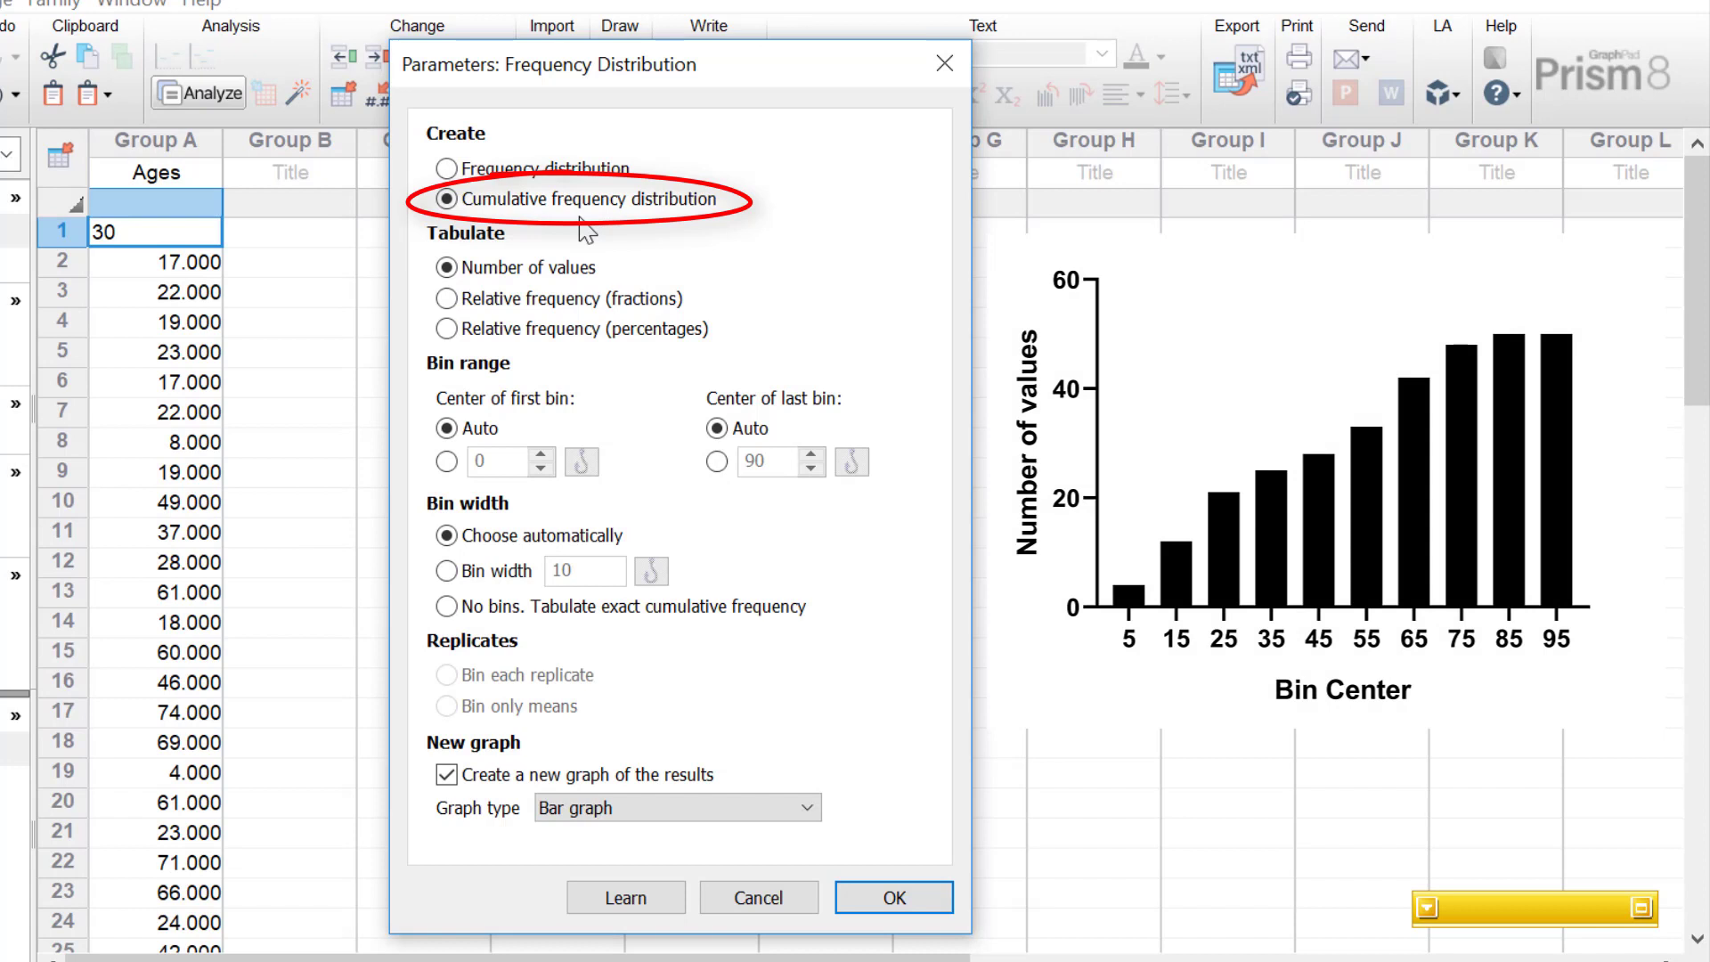
click(677, 299)
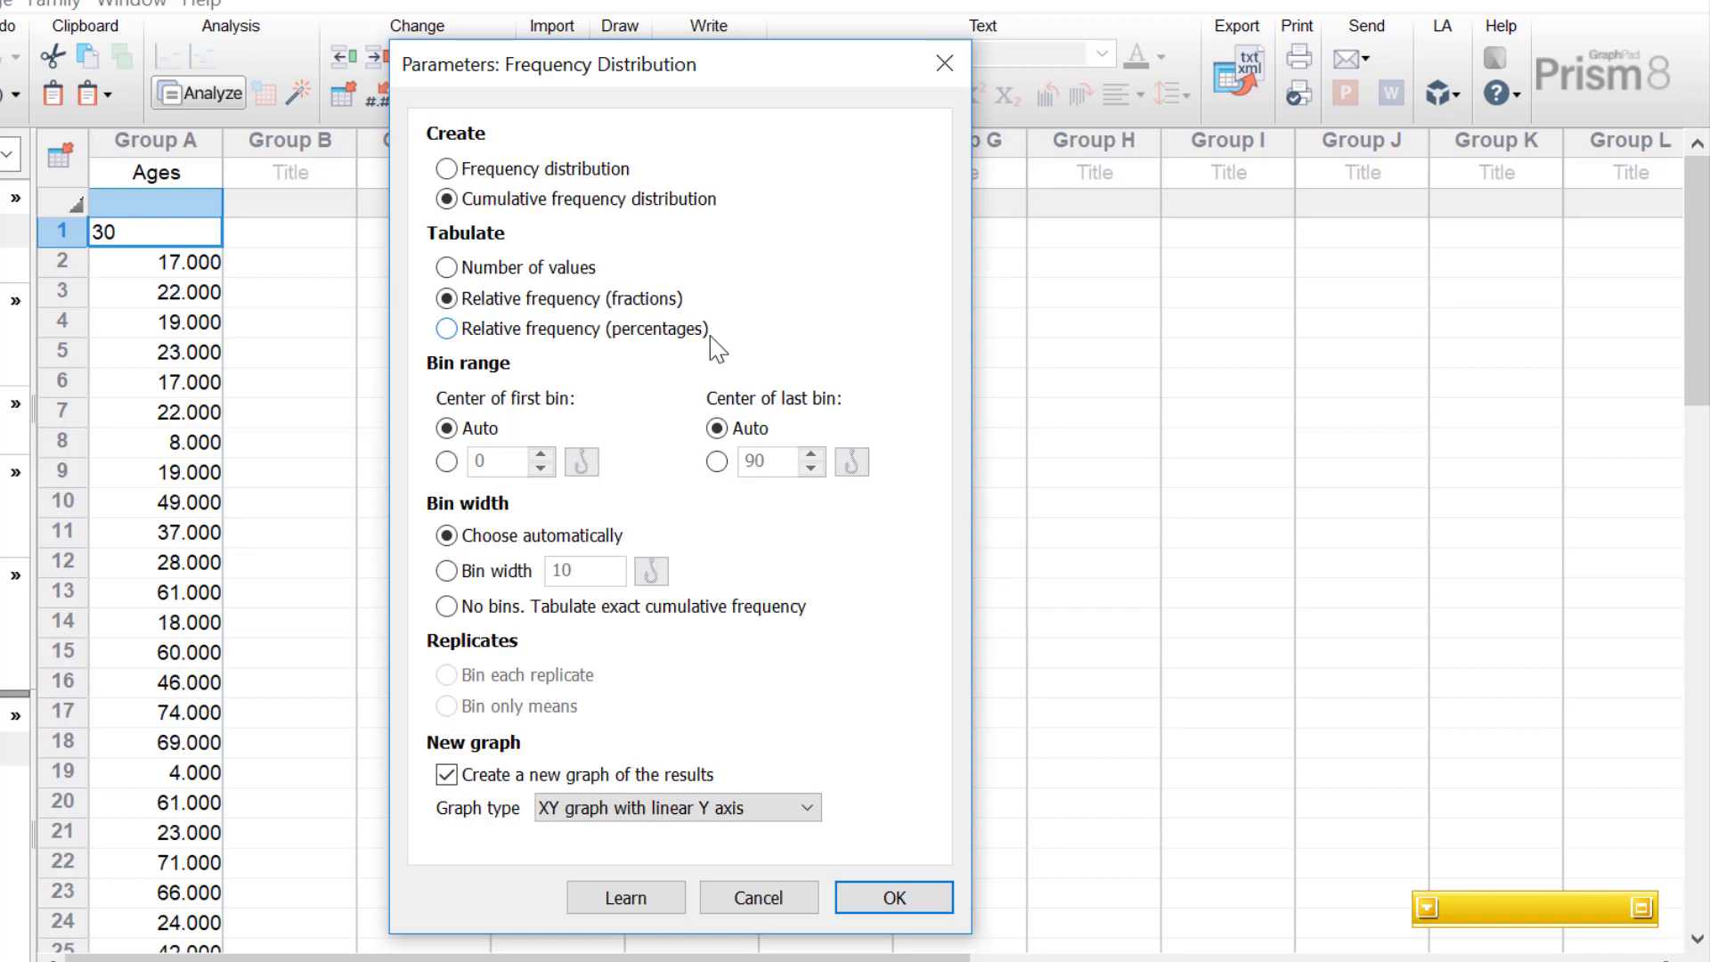
click(710, 333)
Set the bin range manually, with the first bin centered at 5 and the last at 95
click(446, 462)
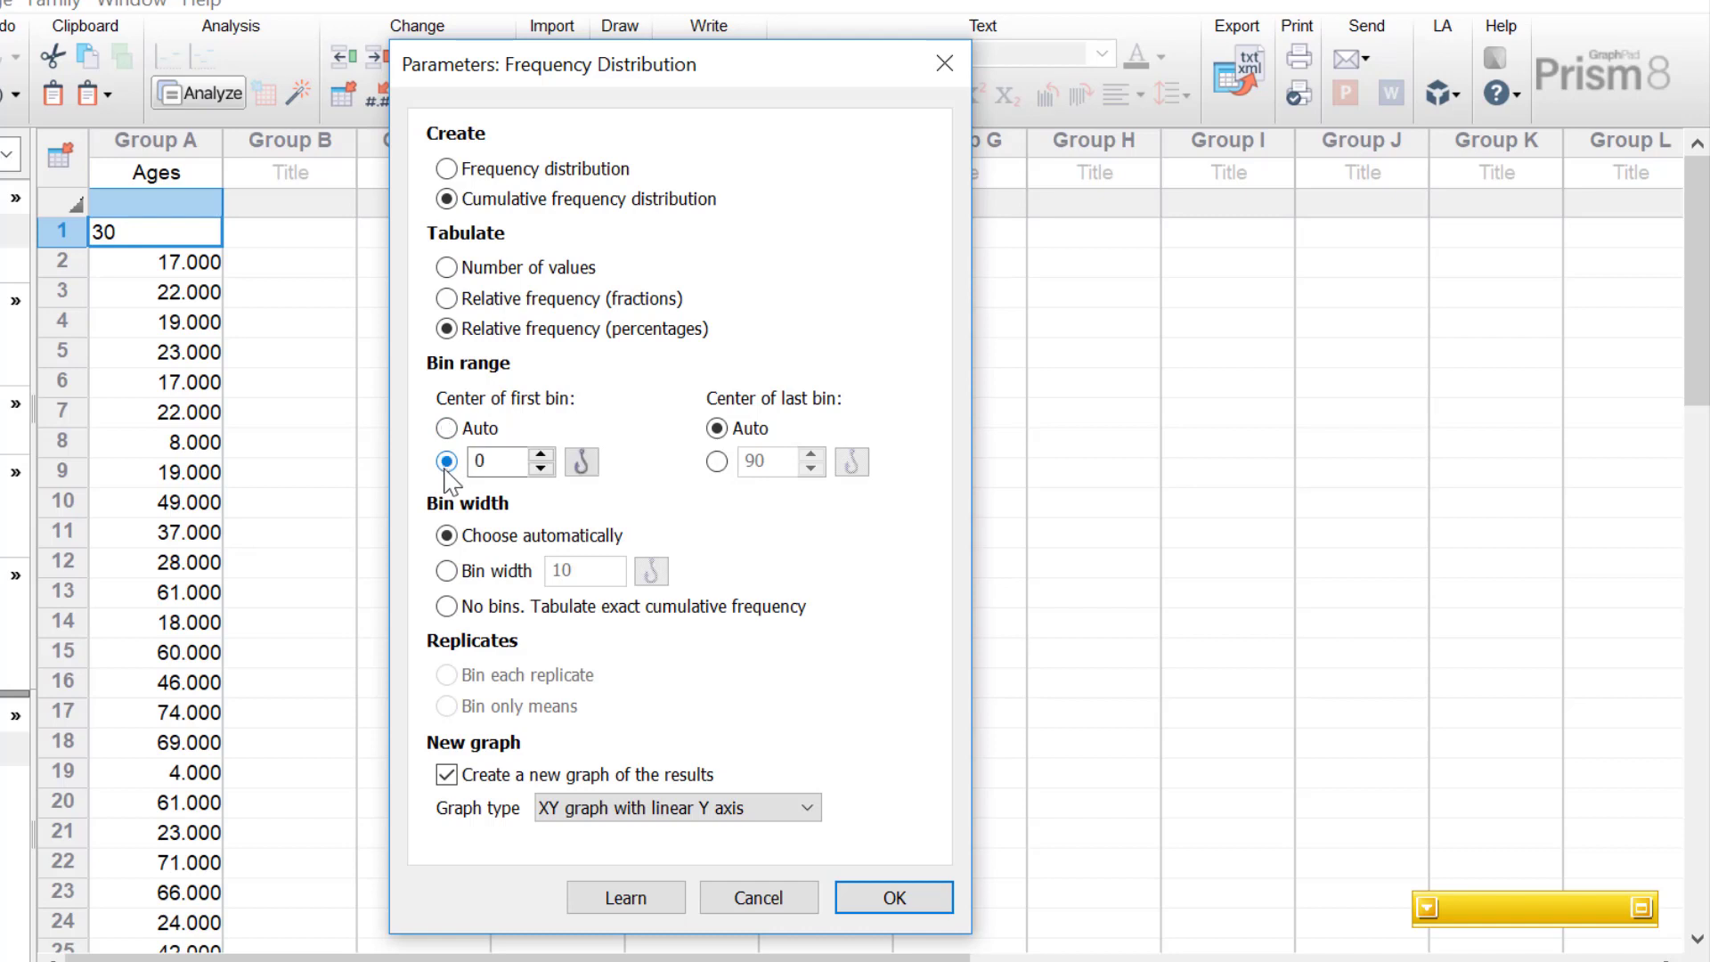
double_click(481, 462)
text(5)
click(717, 462)
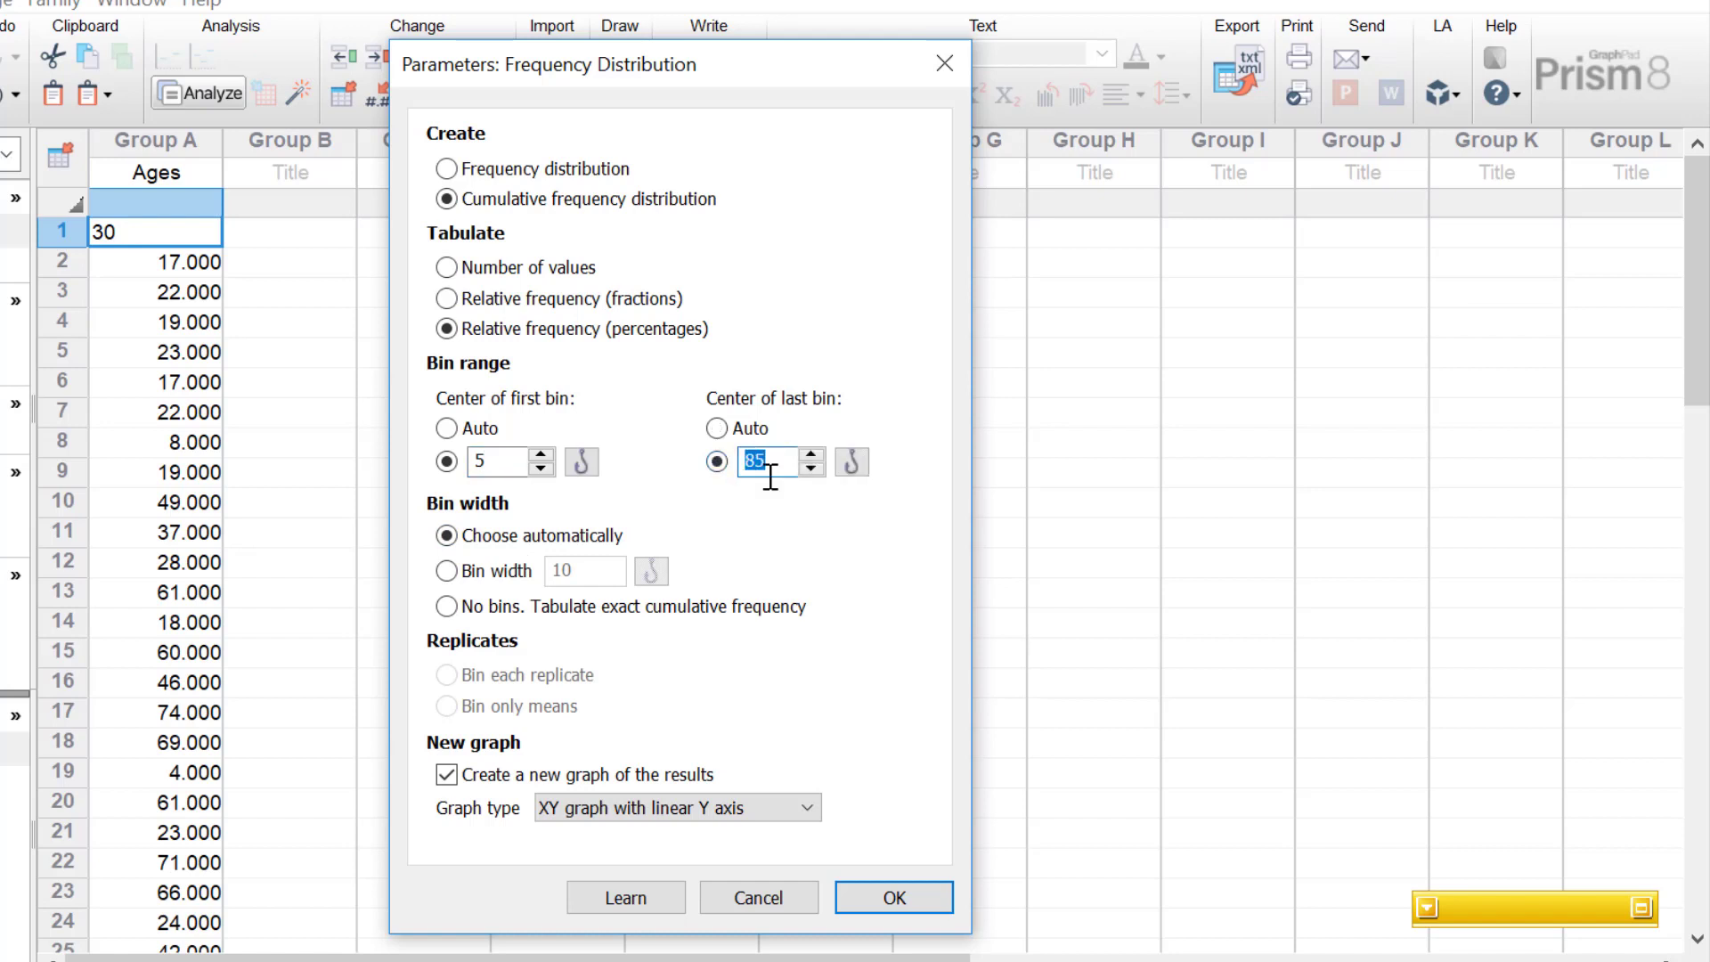
text(95)
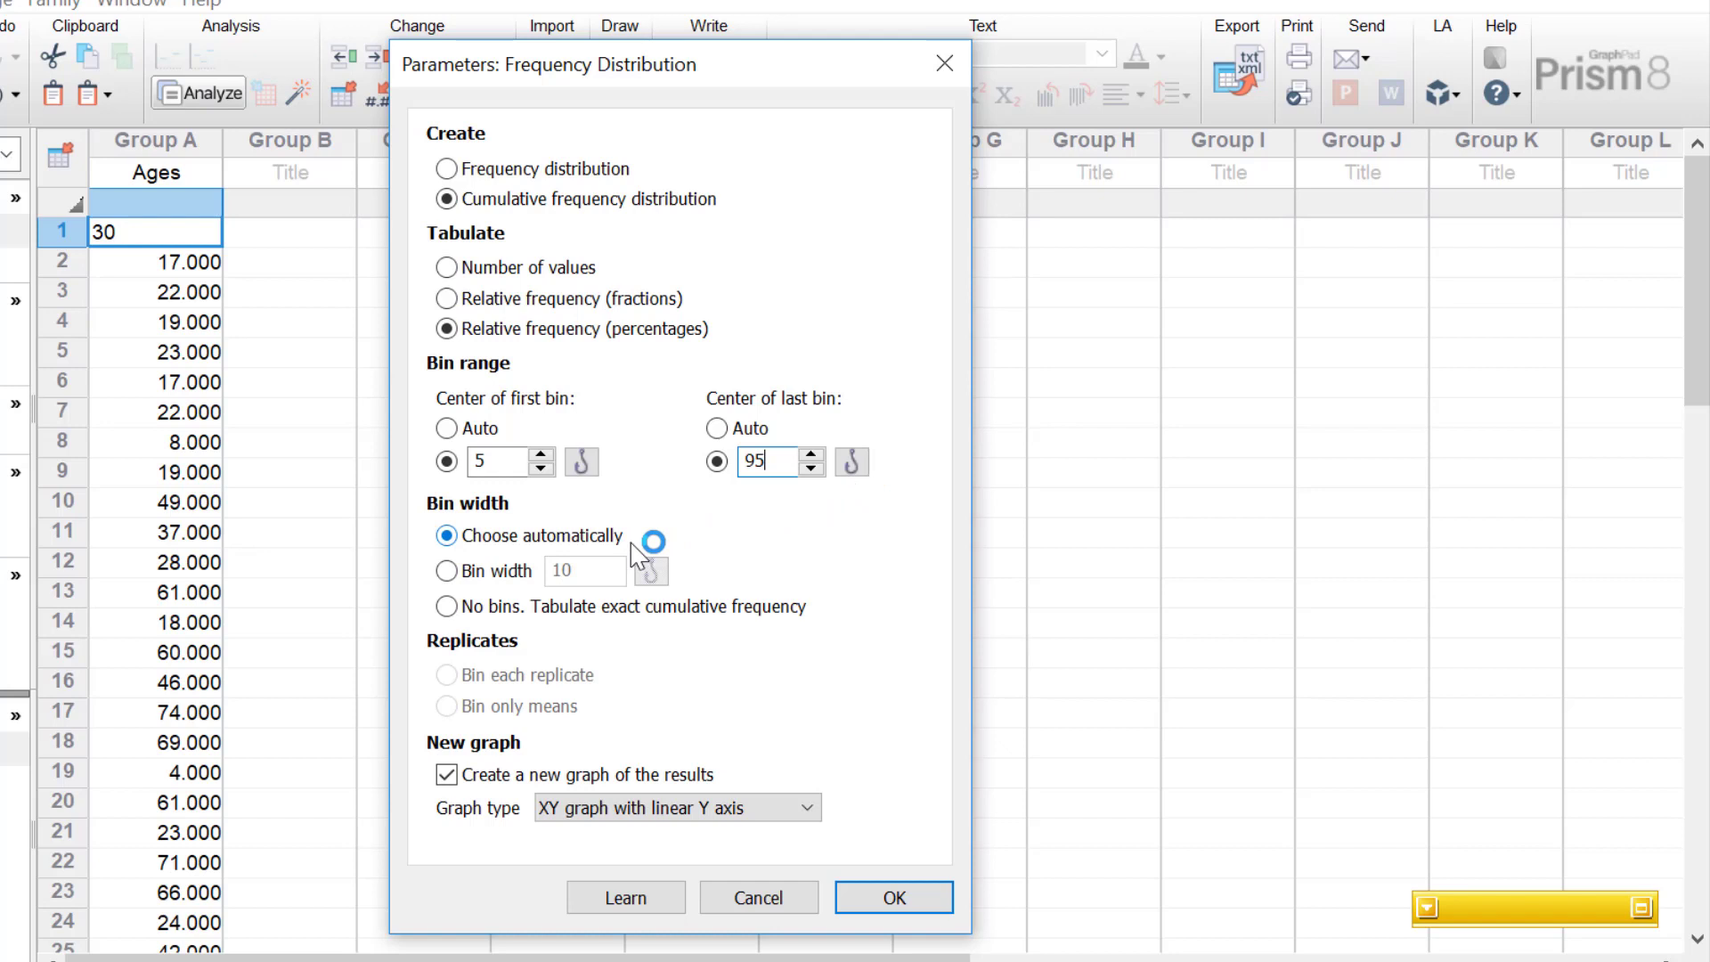
Try a manual bin width of 10, followed by the no-bins option that tabulates exact cumulative frequency
click(525, 574)
click(583, 575)
drag(584, 574, 523, 571)
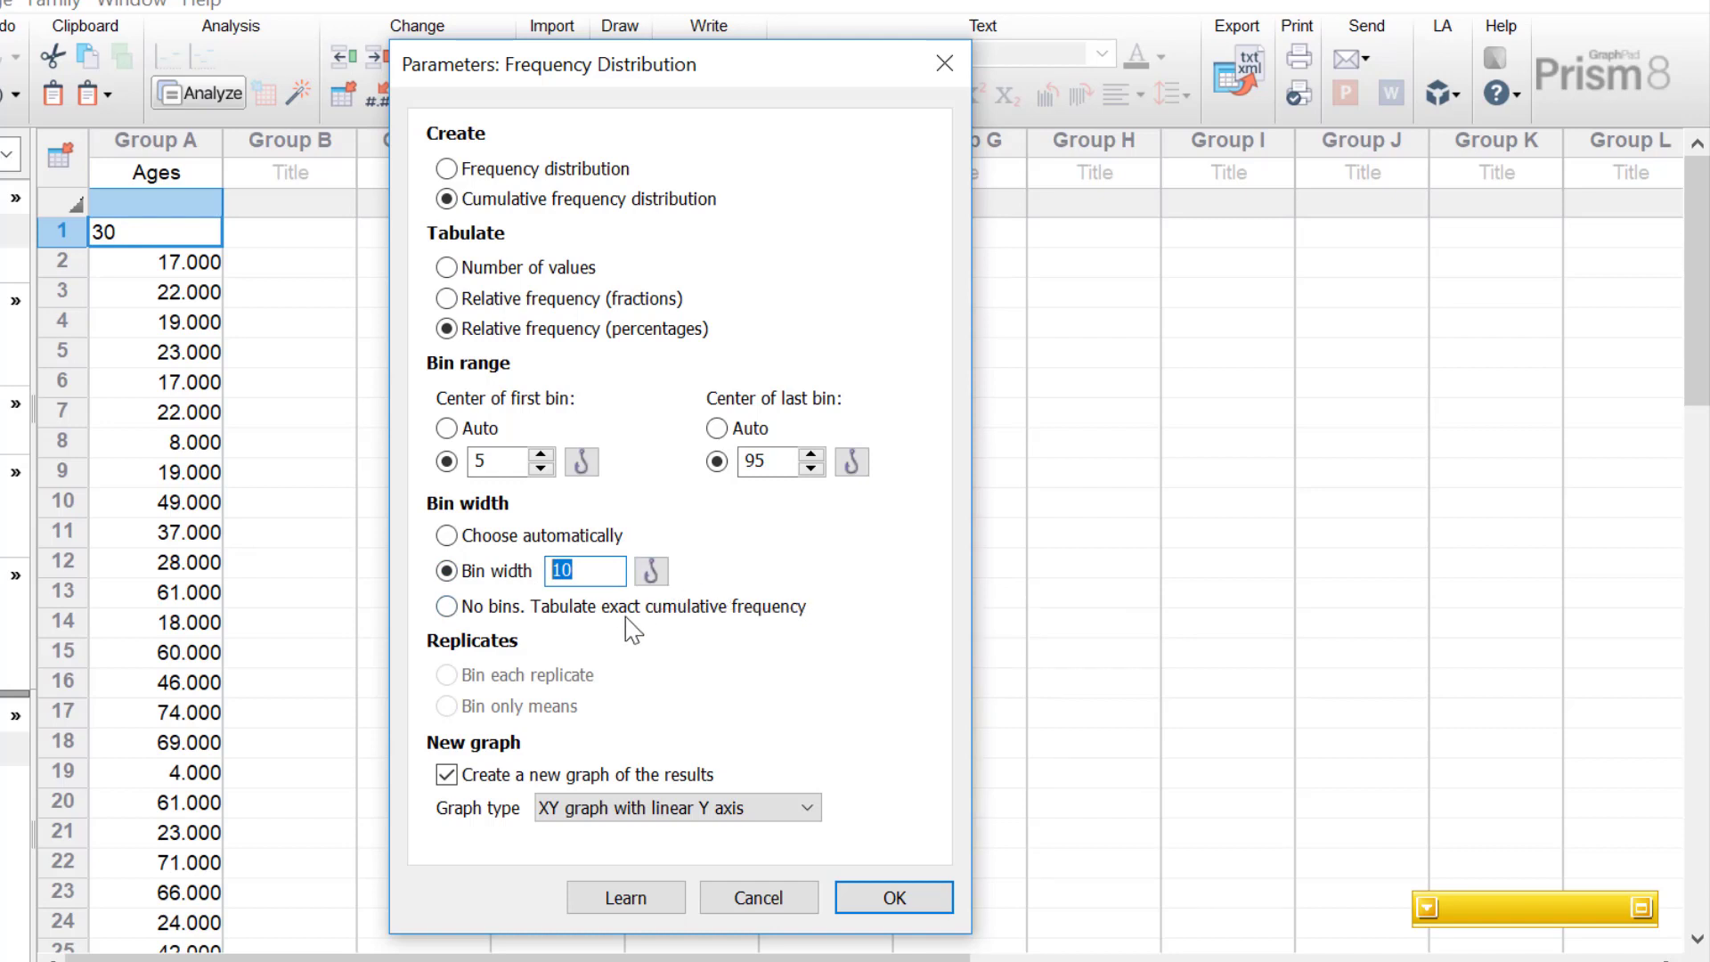
click(585, 610)
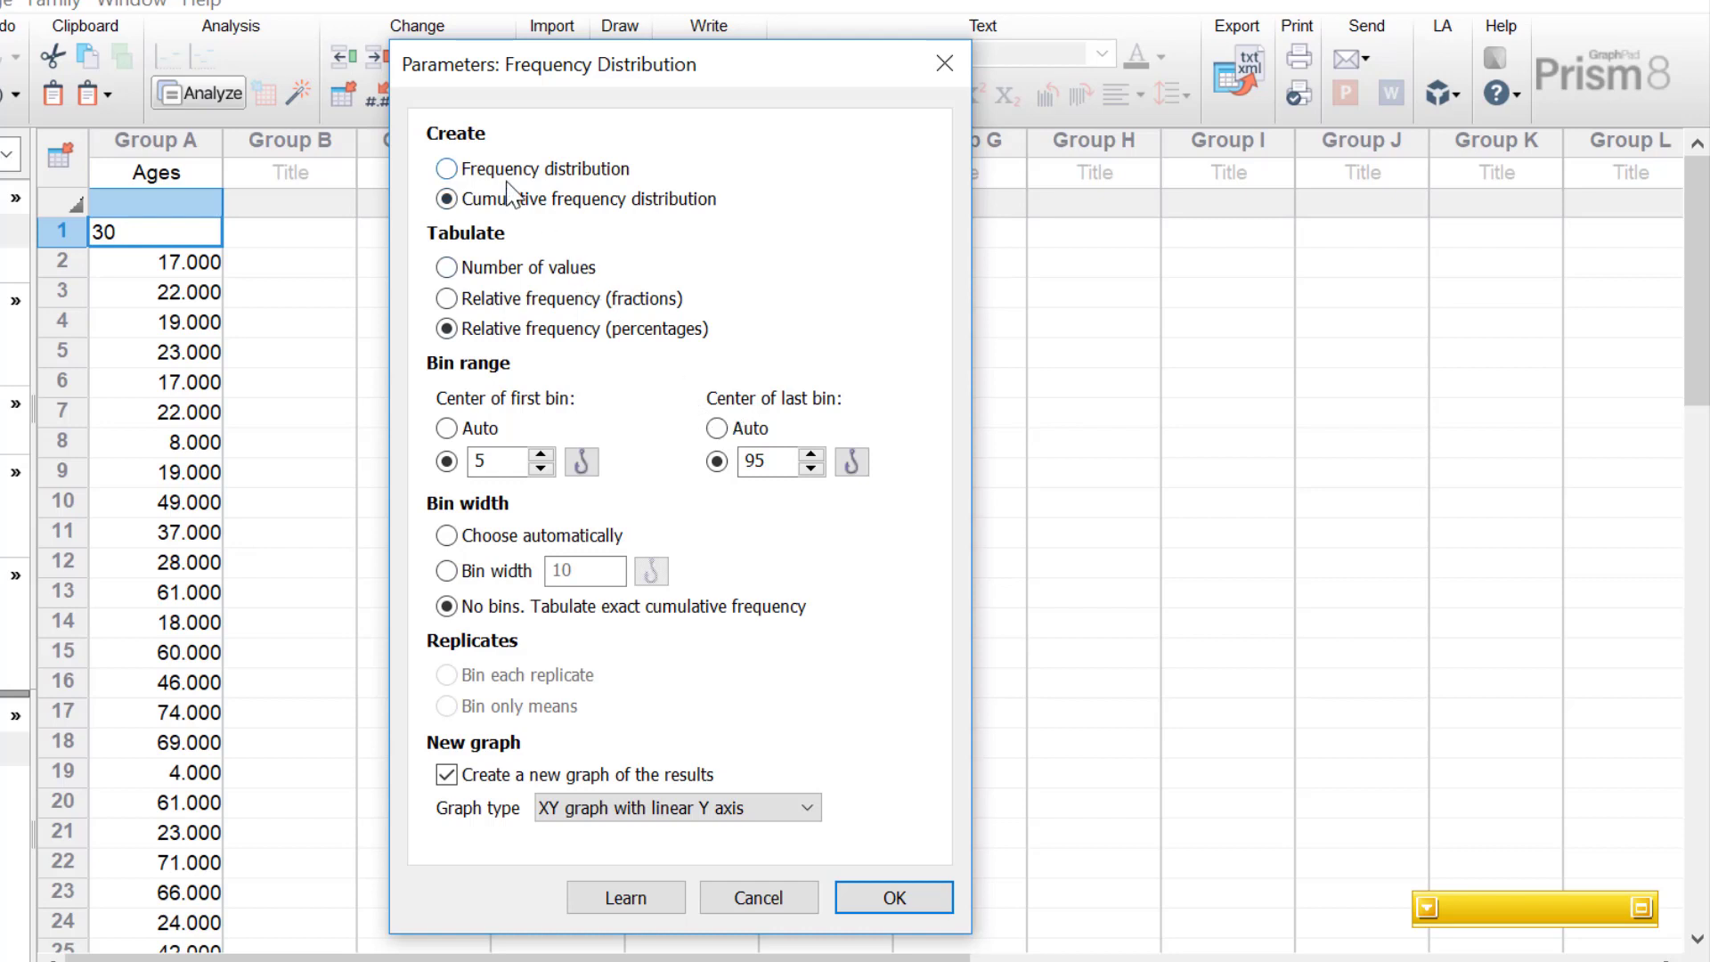
Set the analysis to a plain frequency distribution tabulating the number of values, with bin width chosen automatically
click(447, 169)
click(491, 272)
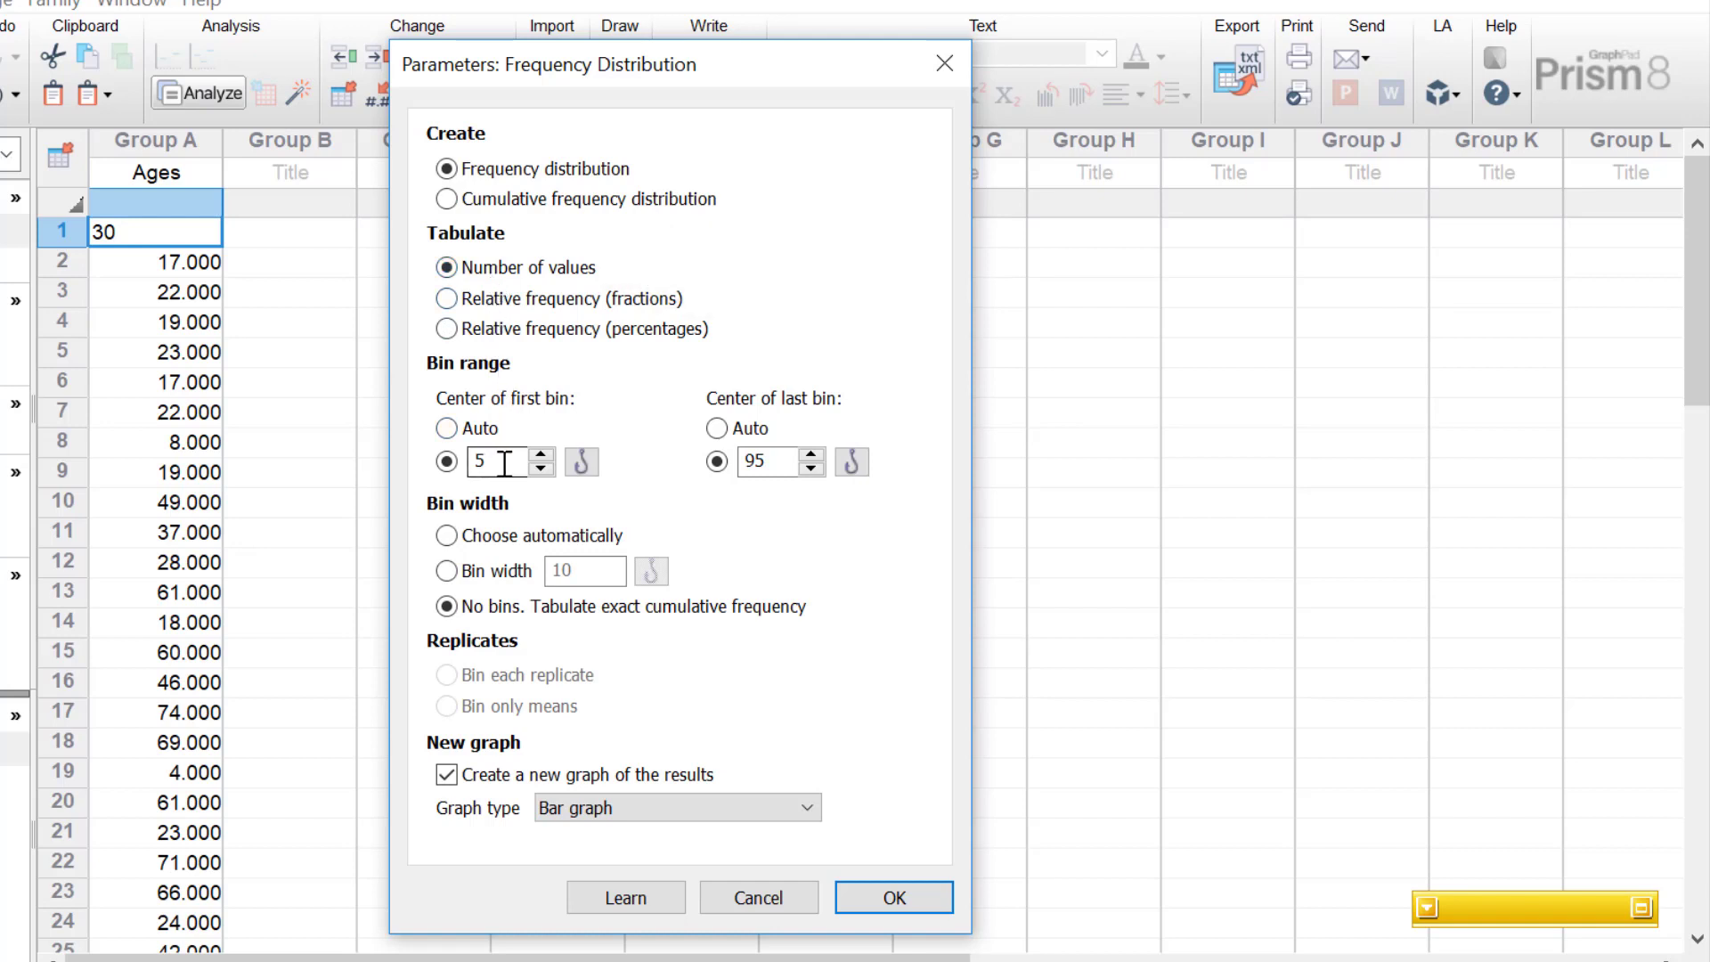
click(758, 470)
click(554, 545)
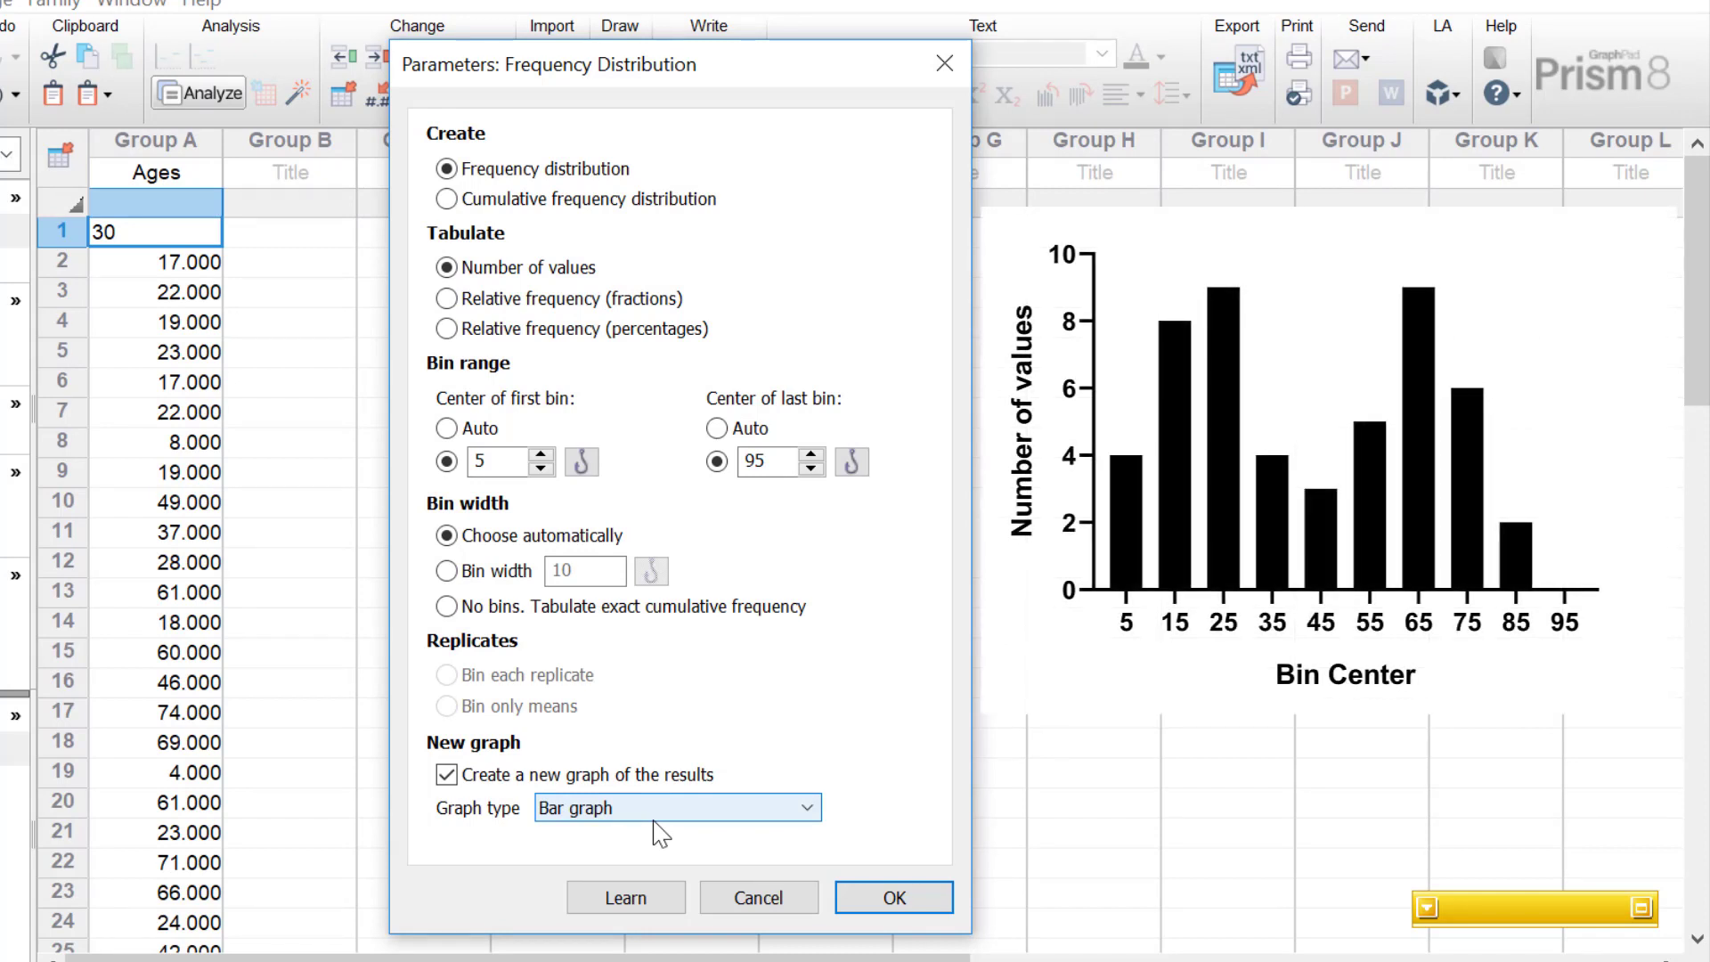
Try the XY Points and XY Histogram spikes graph types and return the new graph to Bar graph
click(657, 816)
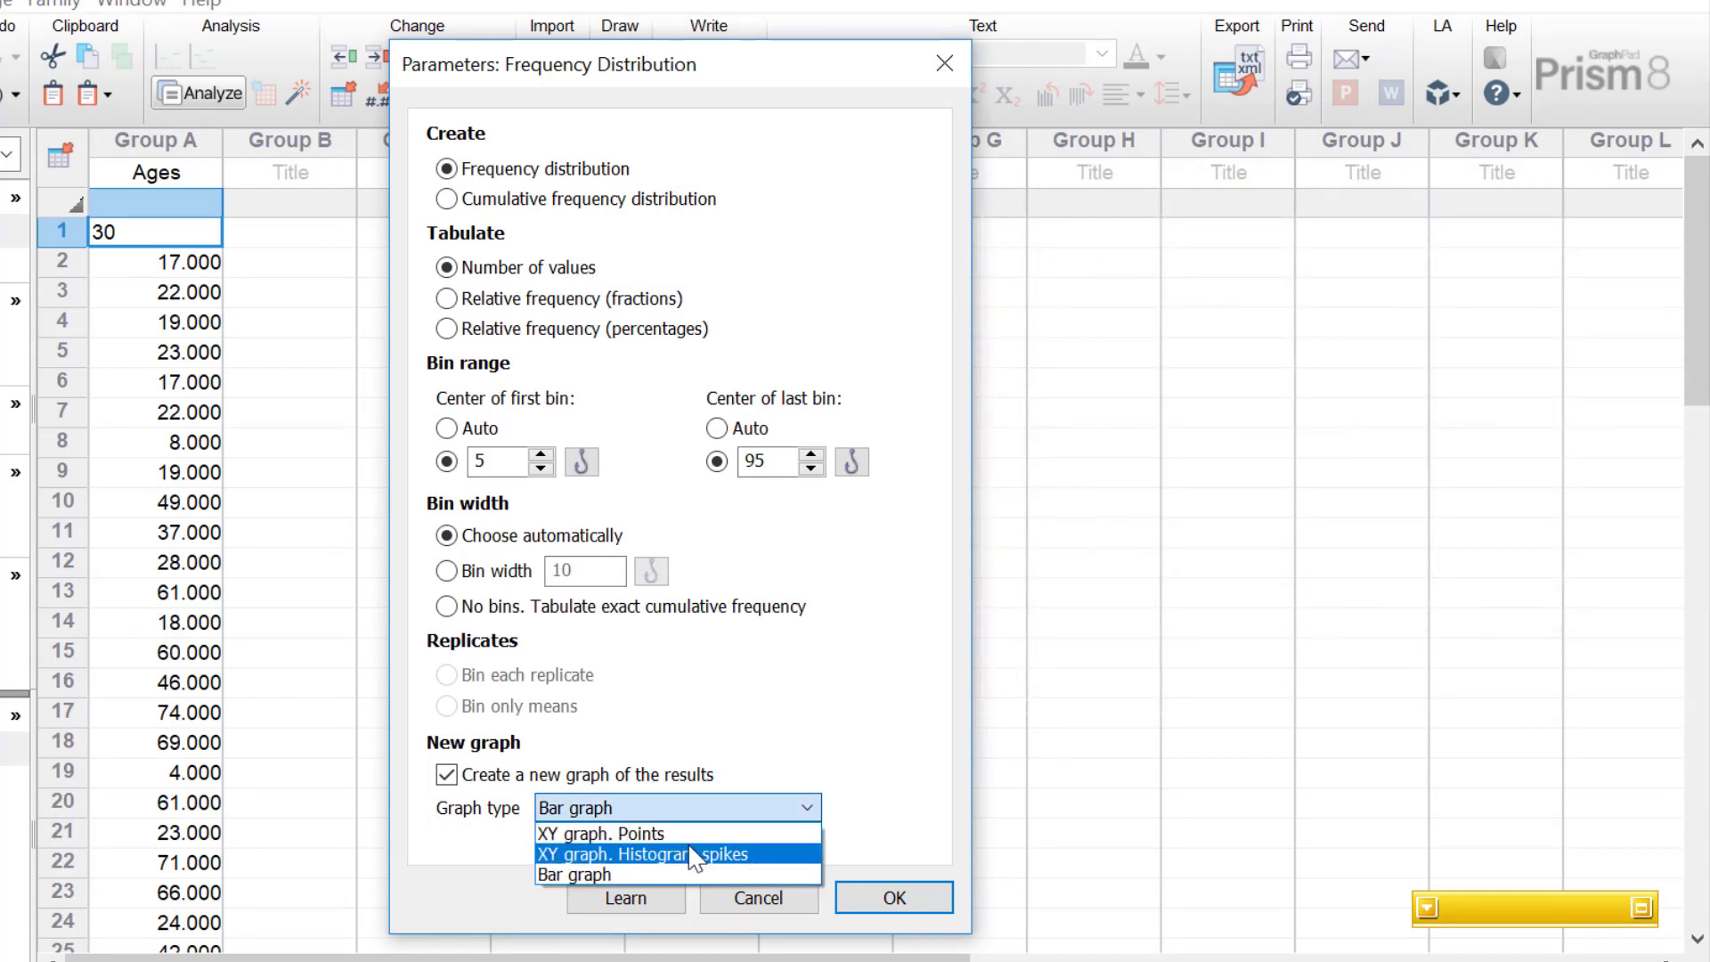
click(710, 839)
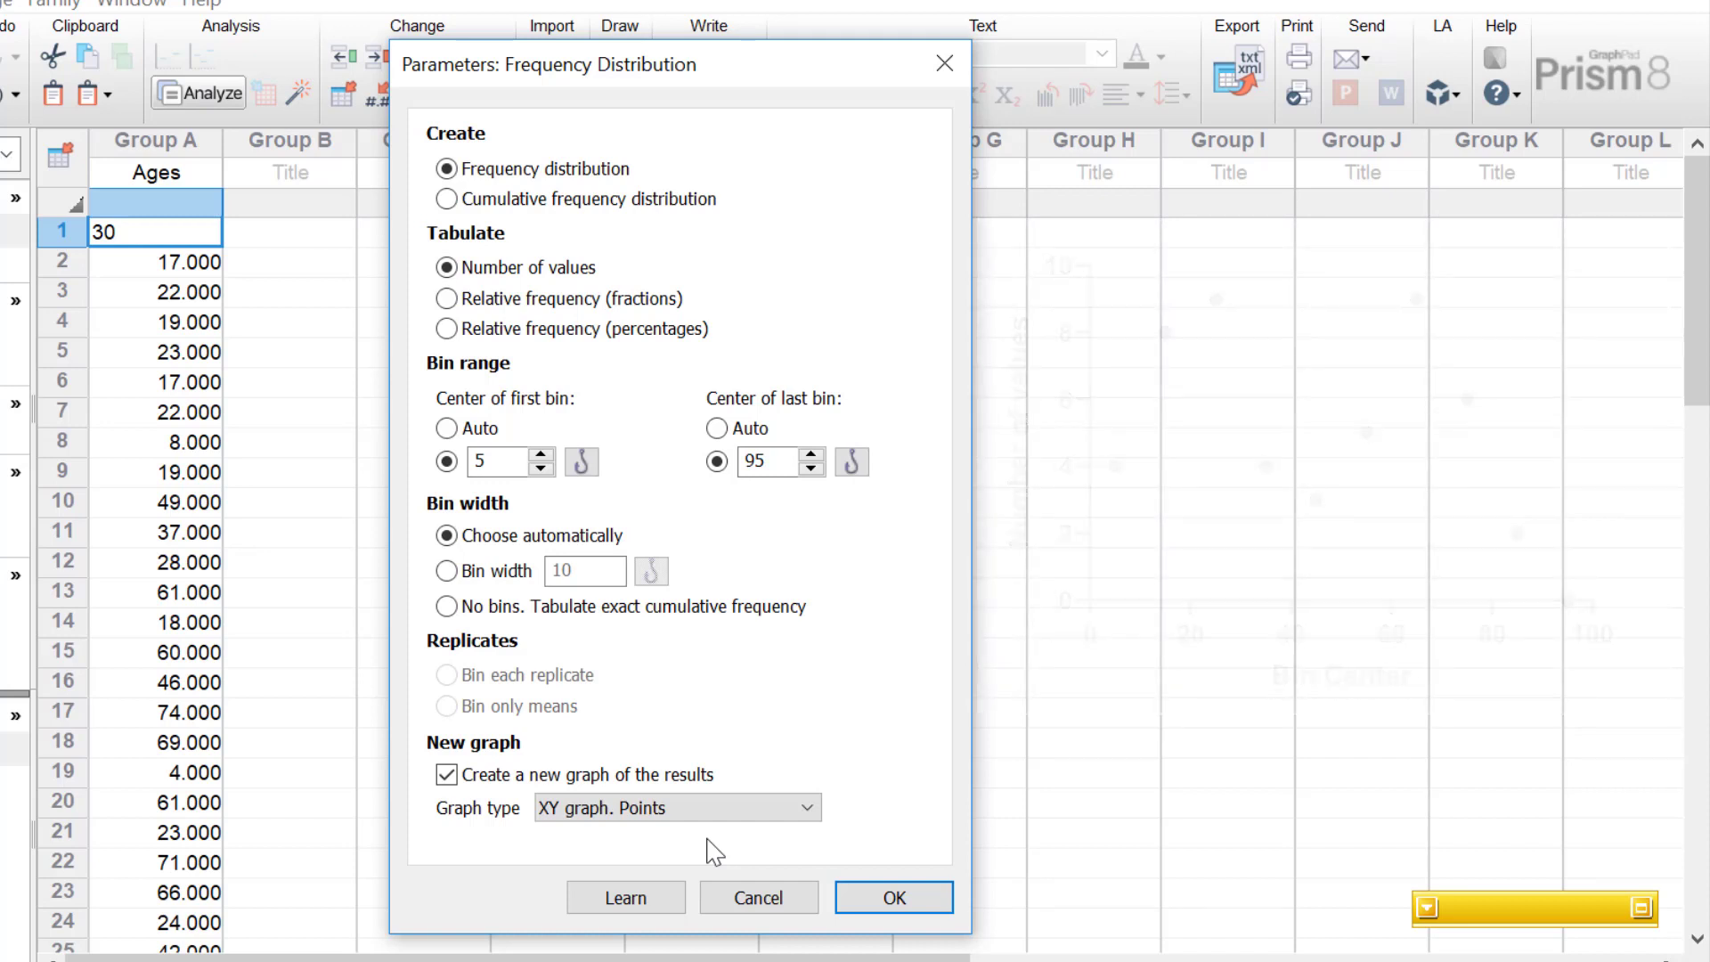
click(712, 811)
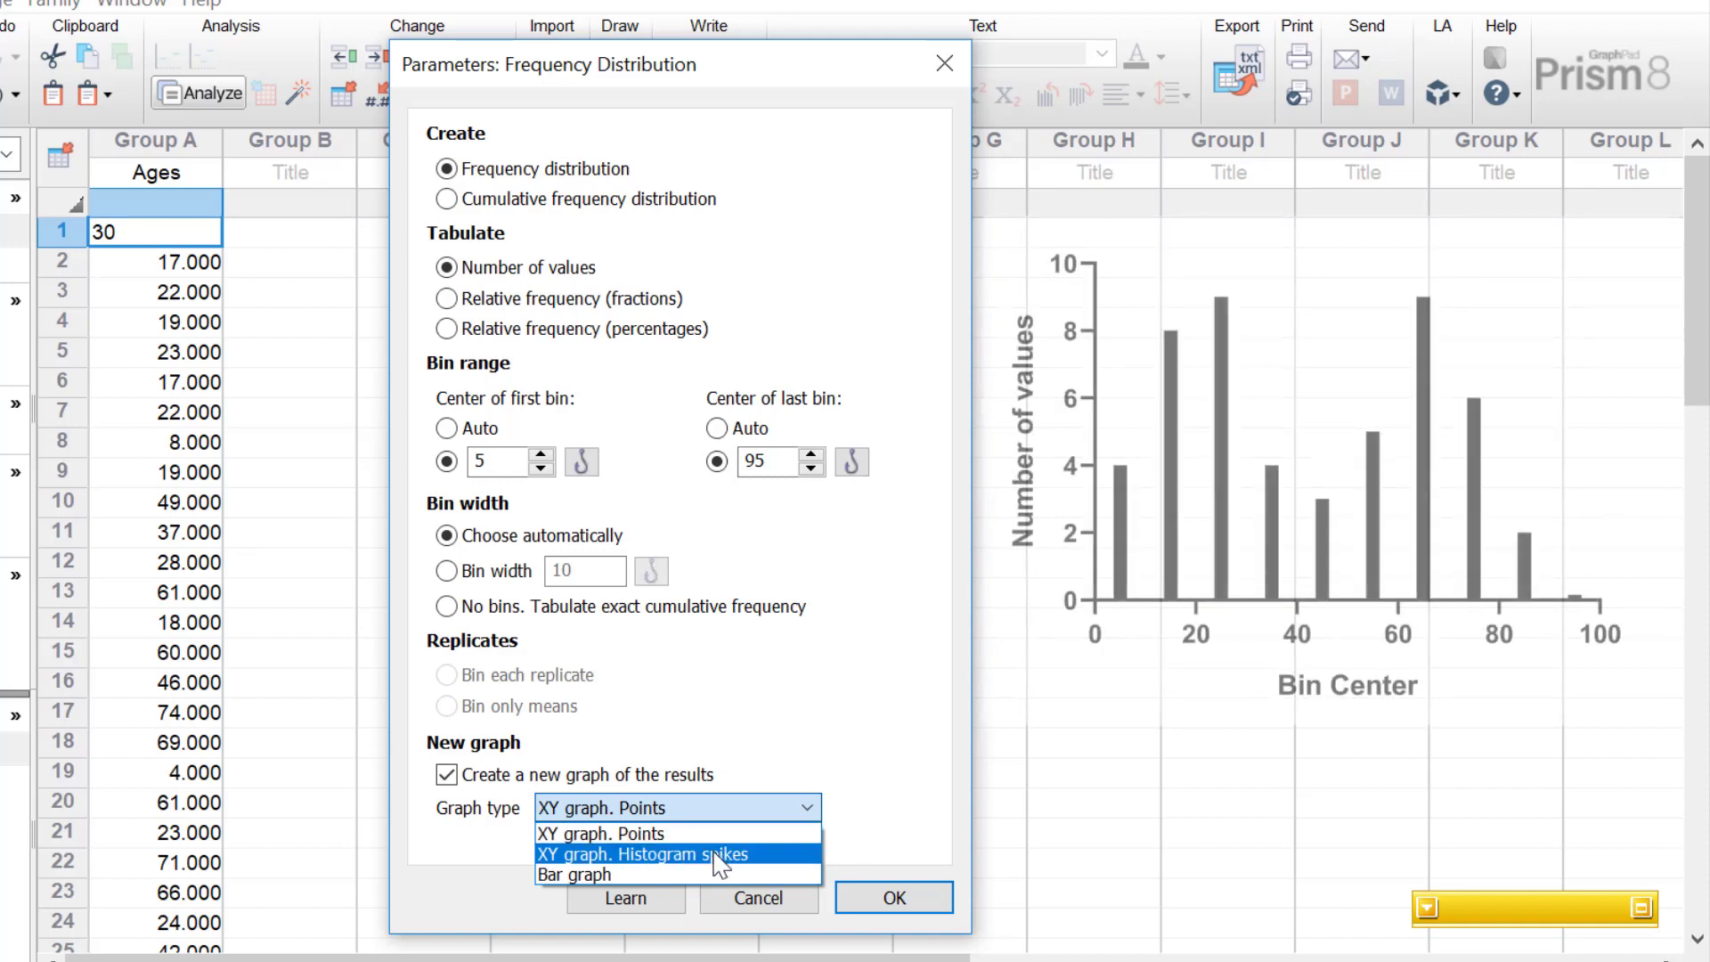
click(718, 851)
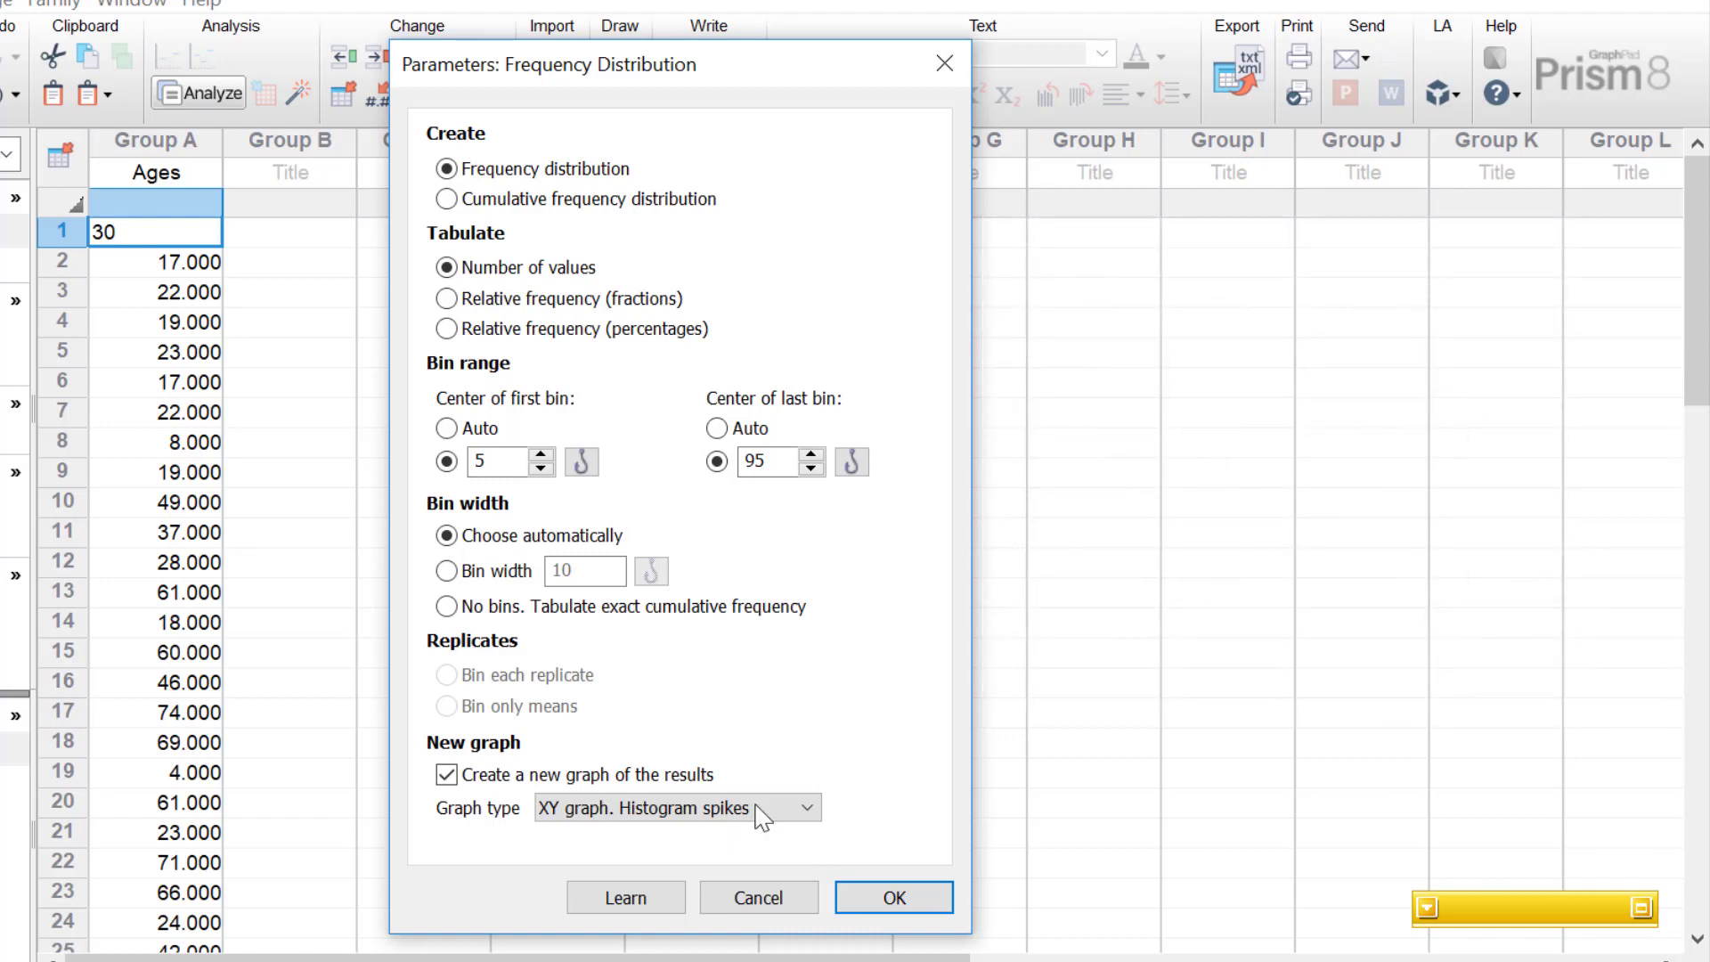
click(806, 807)
click(735, 867)
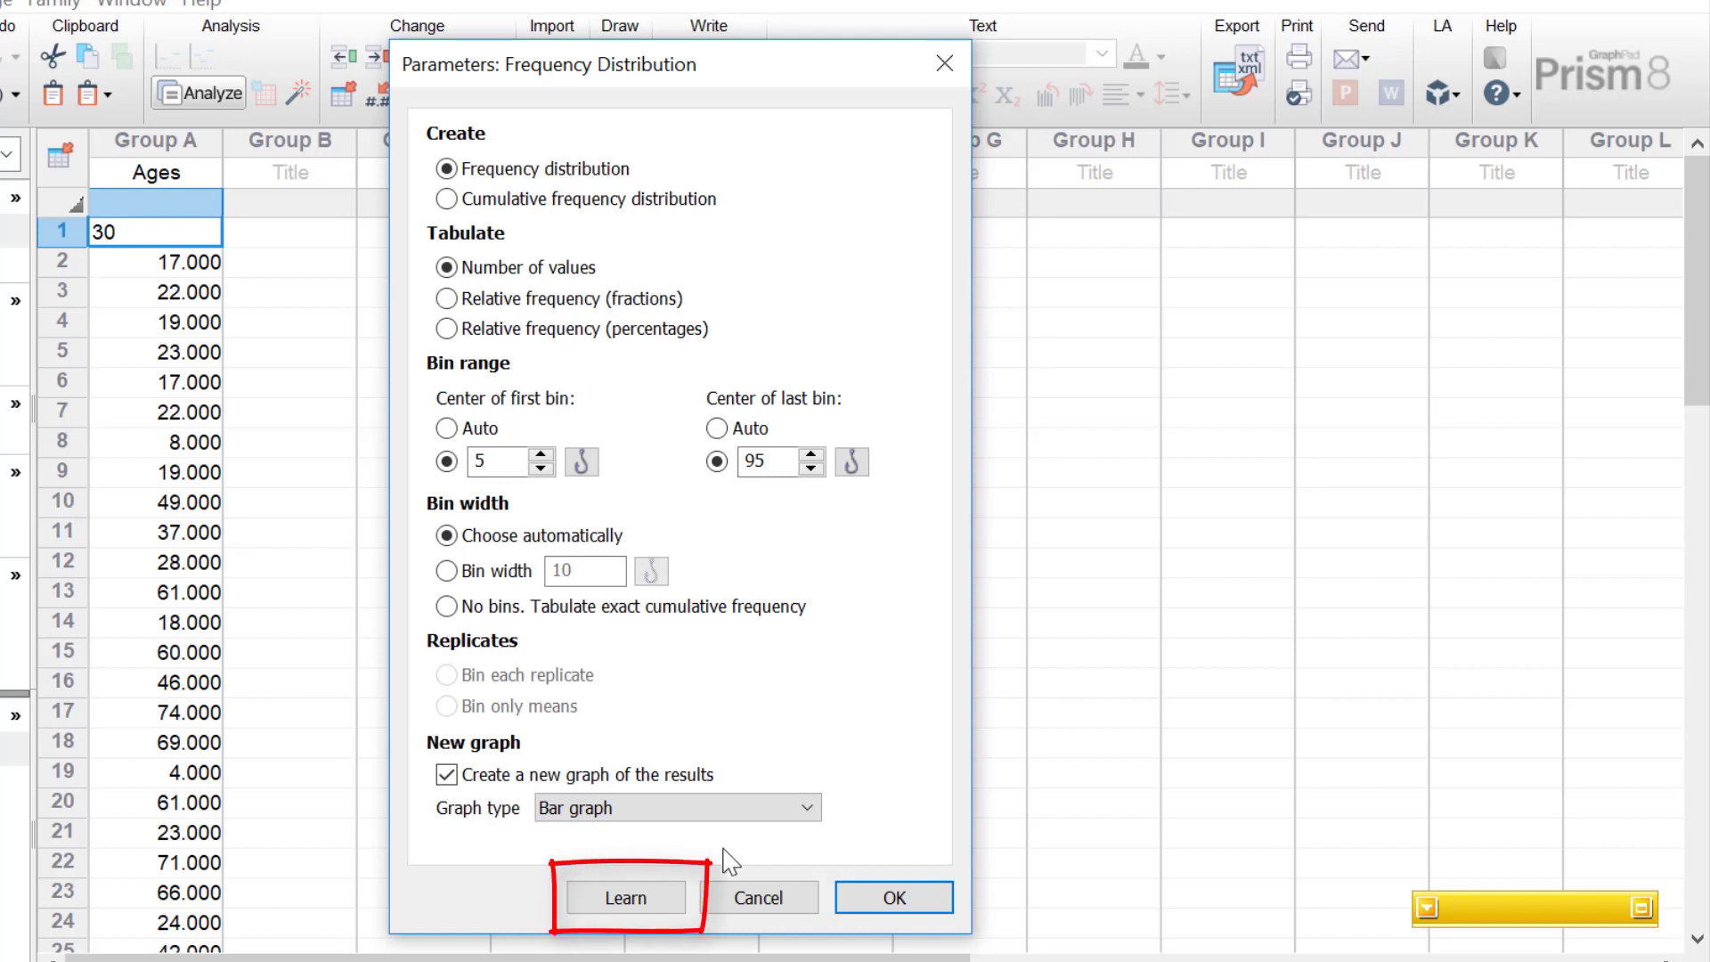
Read the online Statistics Guide page on how to create a frequency distribution and choose its options
click(655, 896)
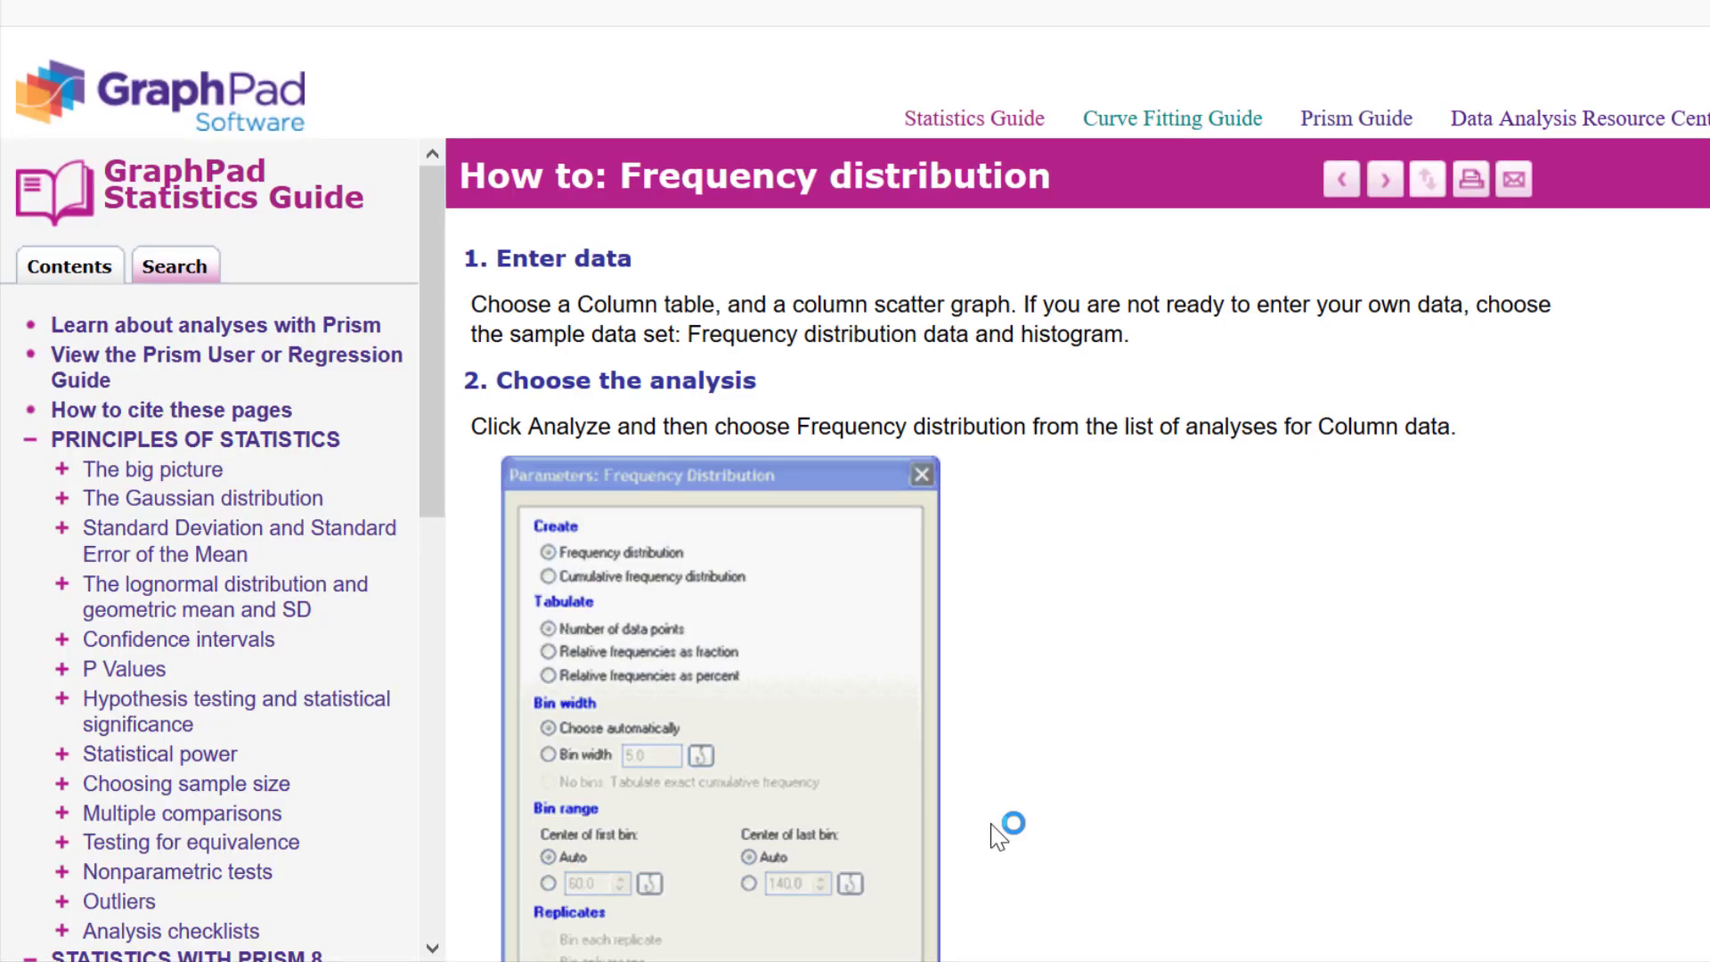
scroll(1034, 862, down, 5)
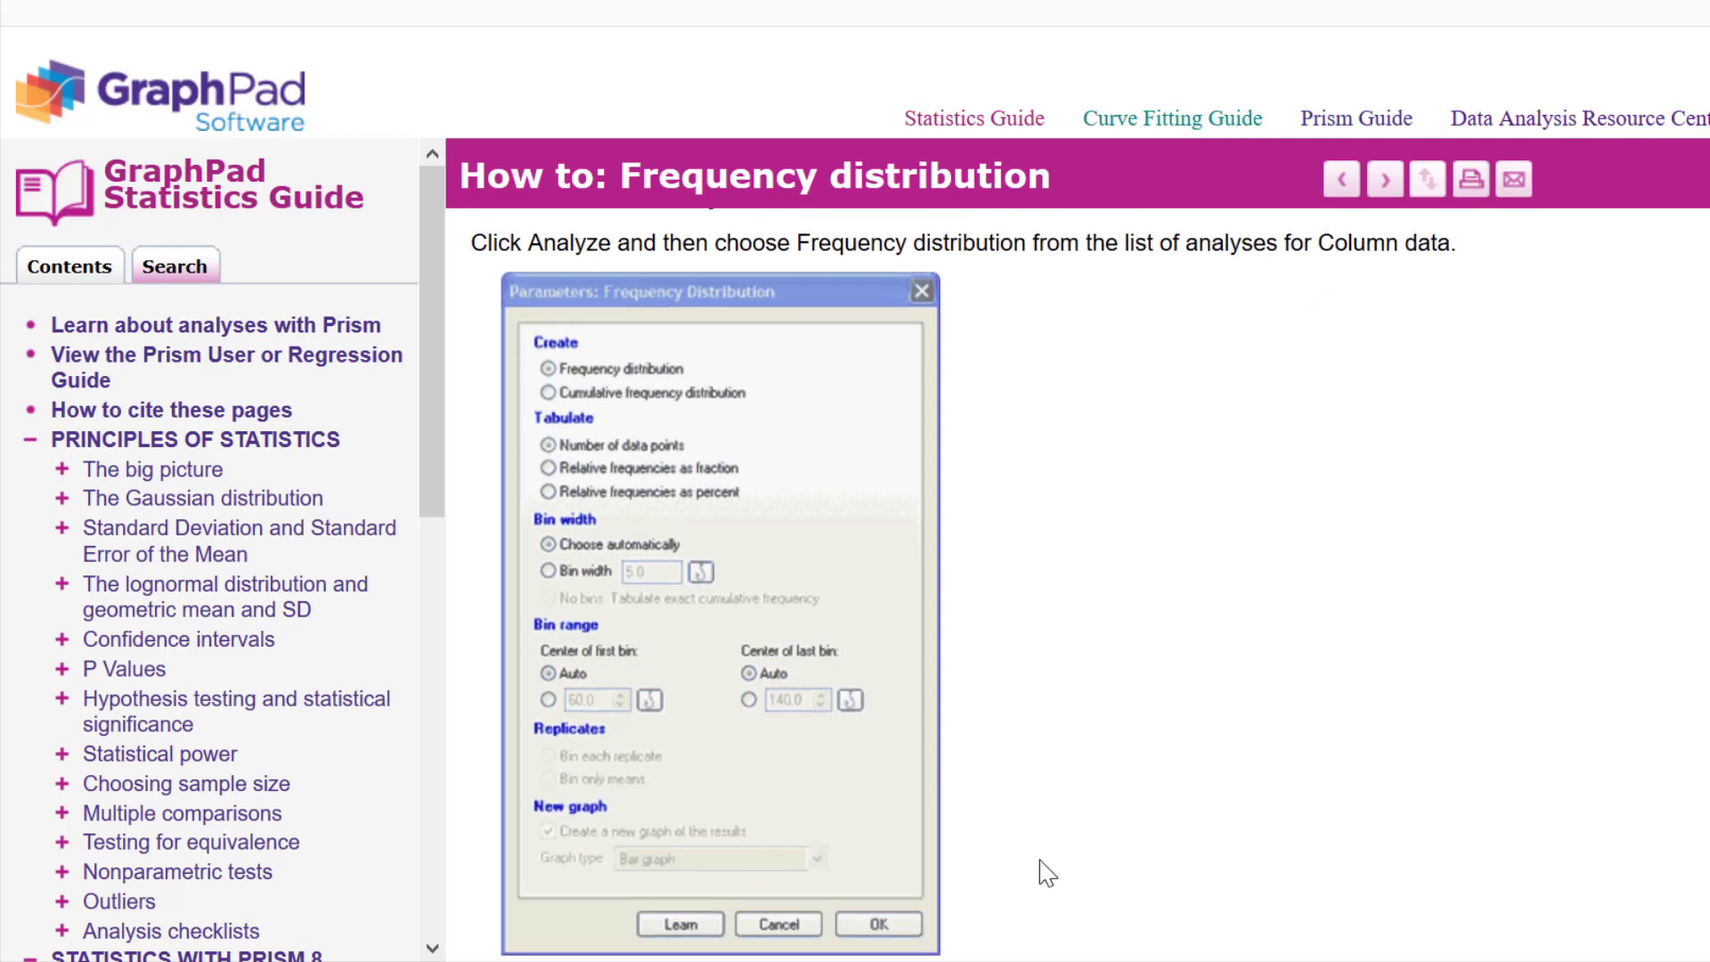
scroll(1044, 871, down, 6)
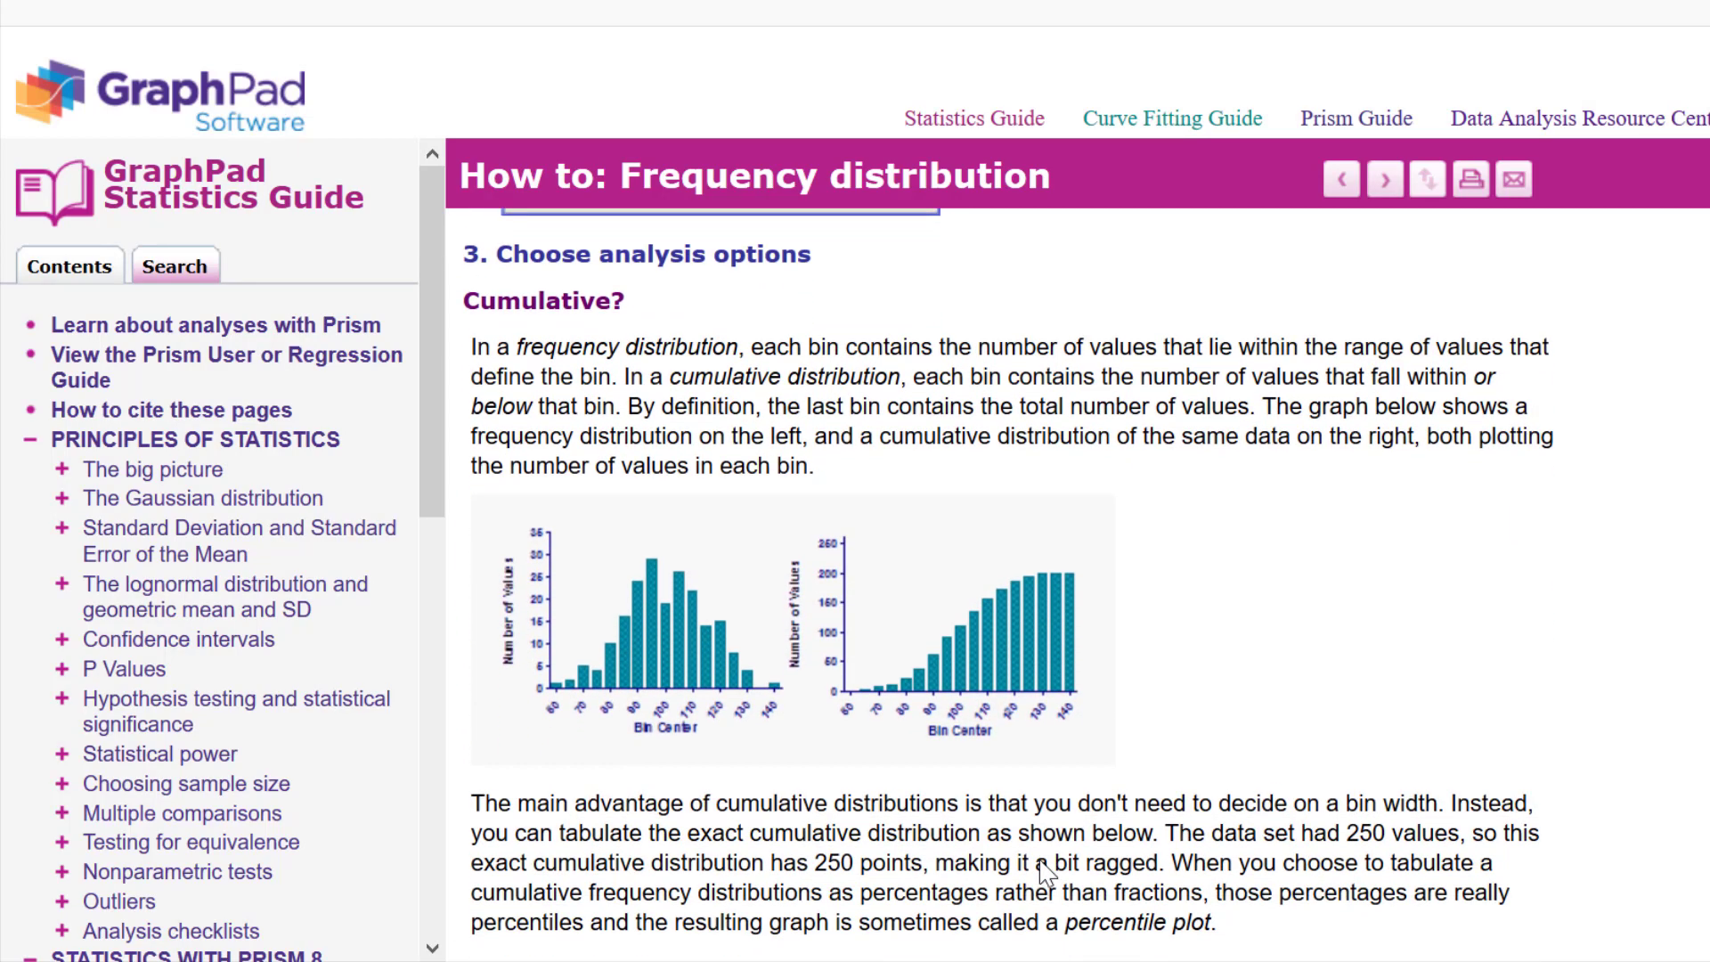
scroll(1042, 861, down, 5)
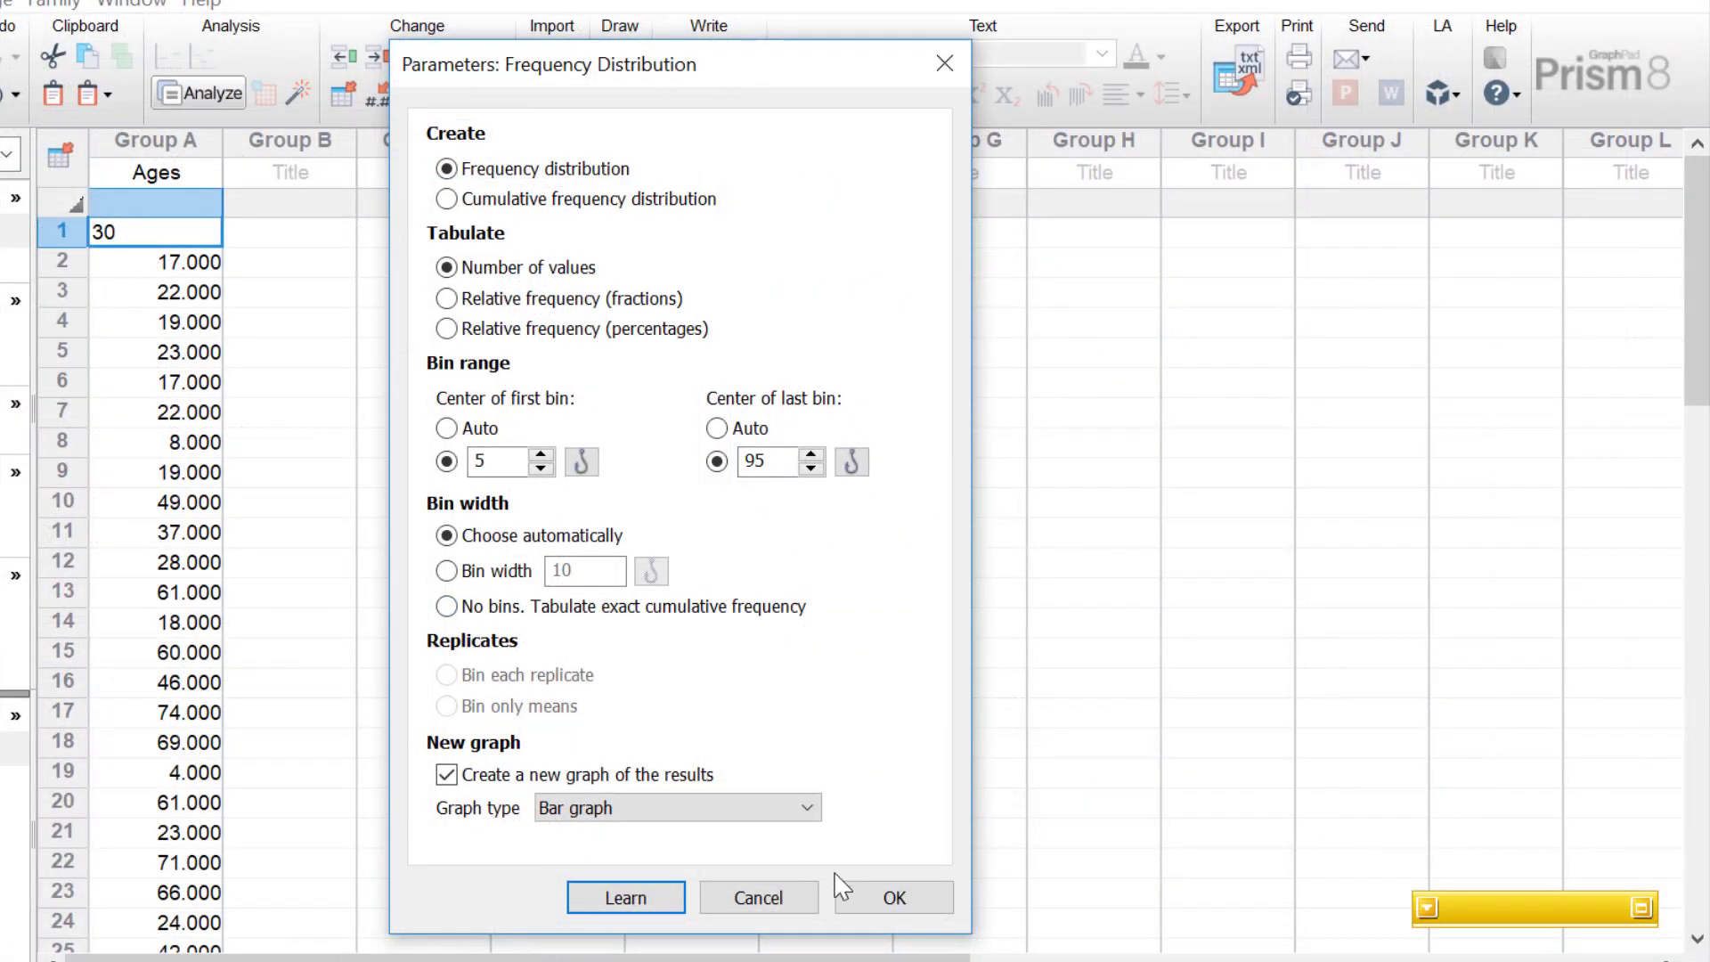
Run the frequency distribution analysis with the chosen parameters and open its histogram results sheet
click(890, 898)
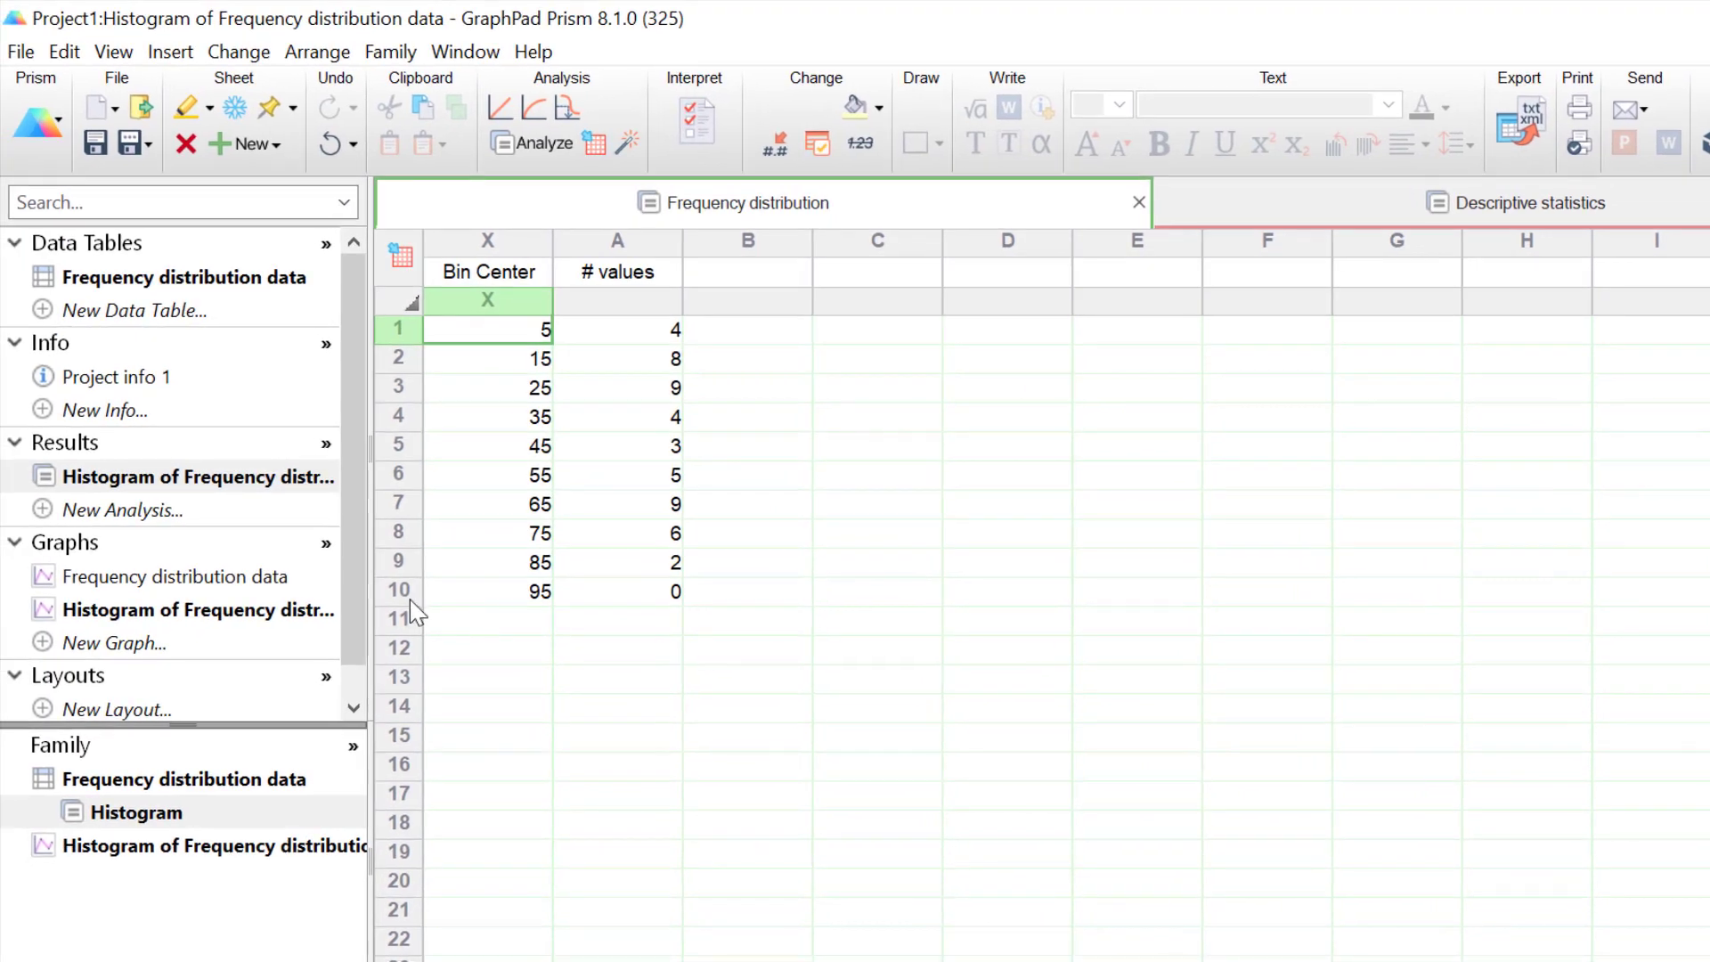
click(201, 476)
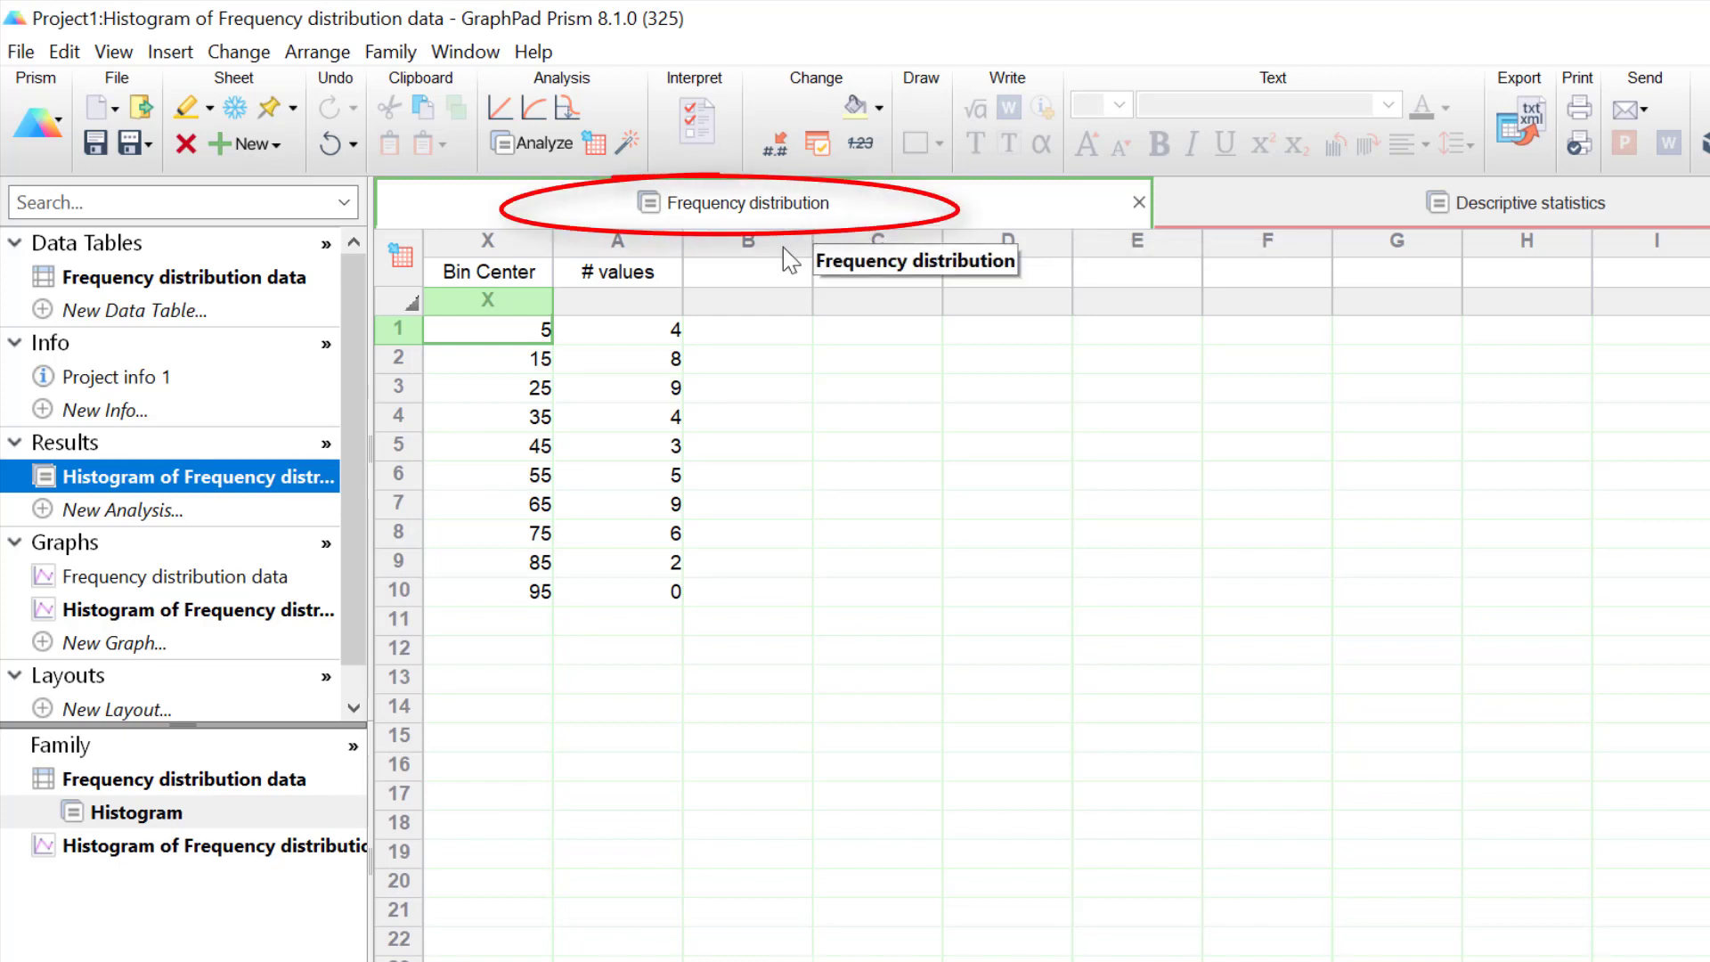
Examine the bin centers and the number of values per bin in the frequency distribution results
drag(495, 335, 493, 591)
drag(648, 331, 632, 613)
click(762, 414)
key(ctrl+Home)
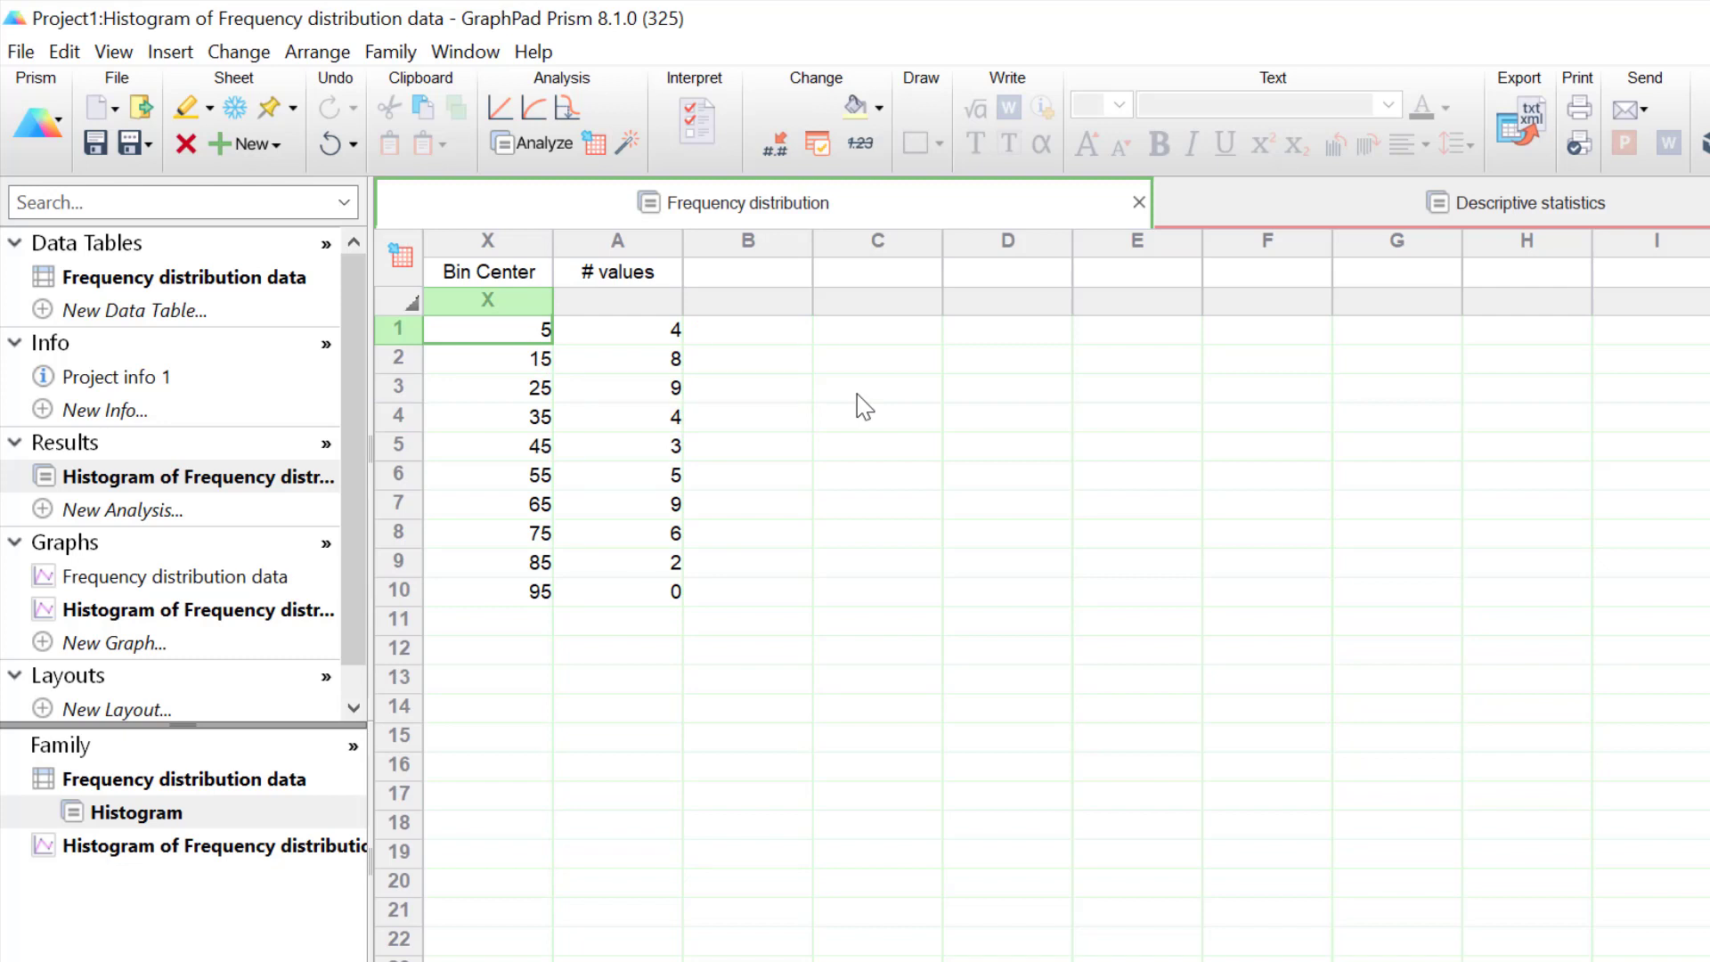
click(669, 335)
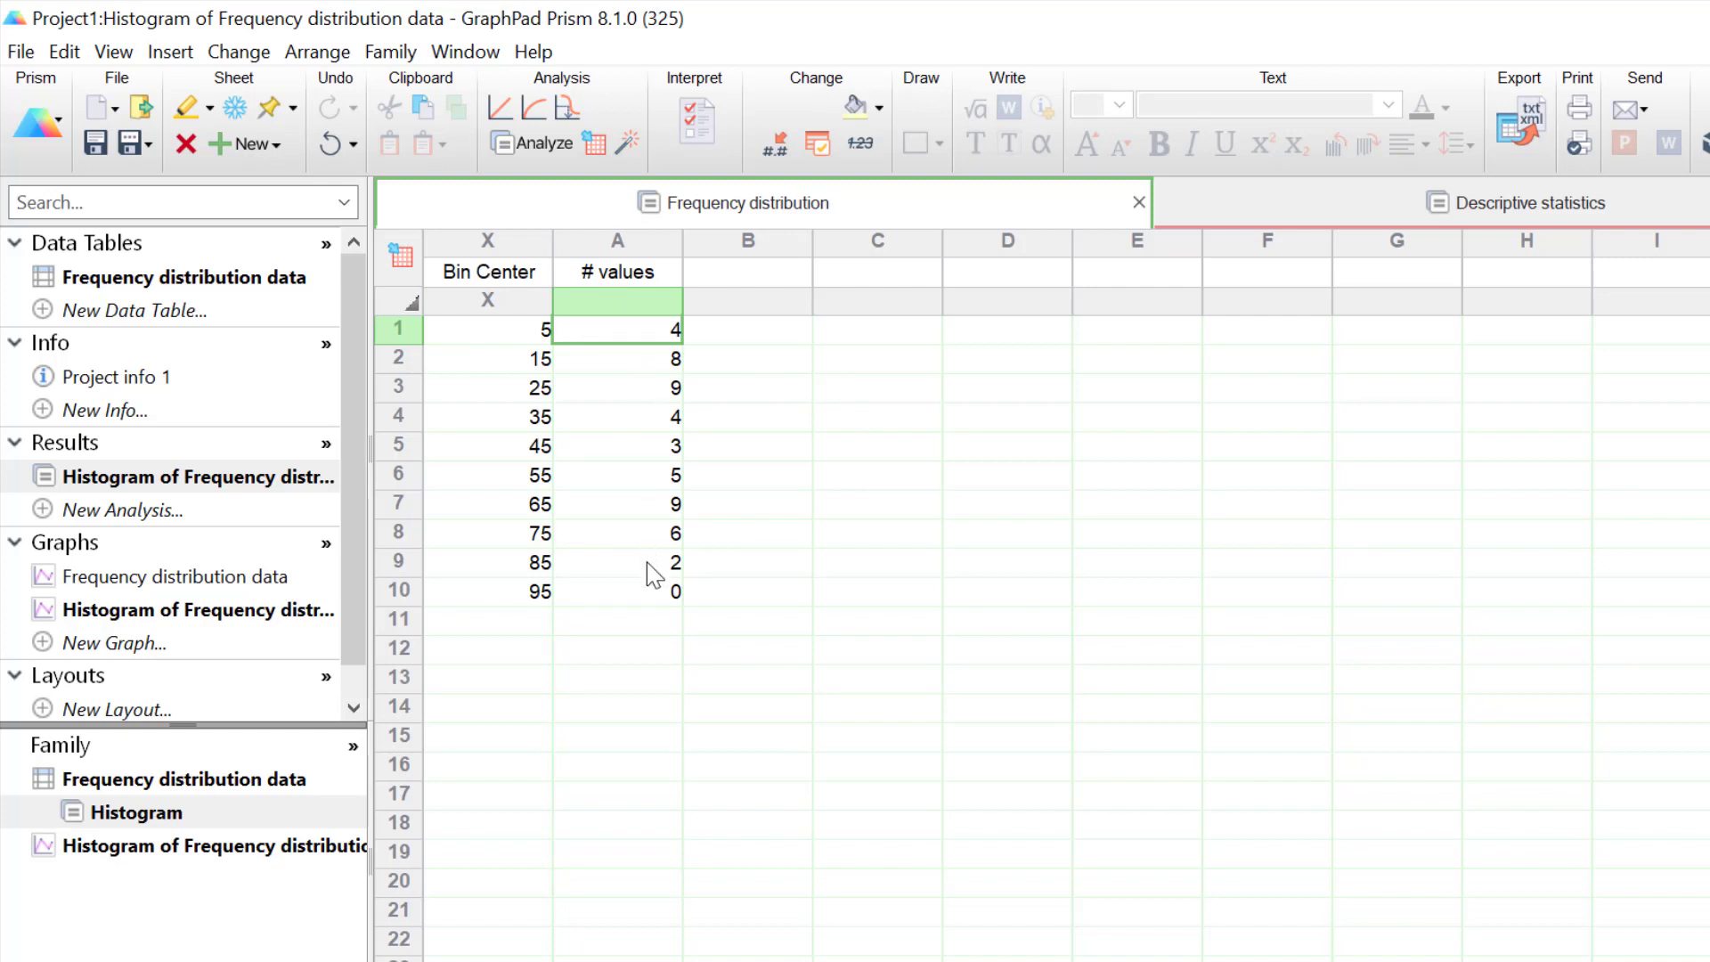
View the descriptive statistics results for Ages, checking the total, excluded and binned value counts
click(1271, 208)
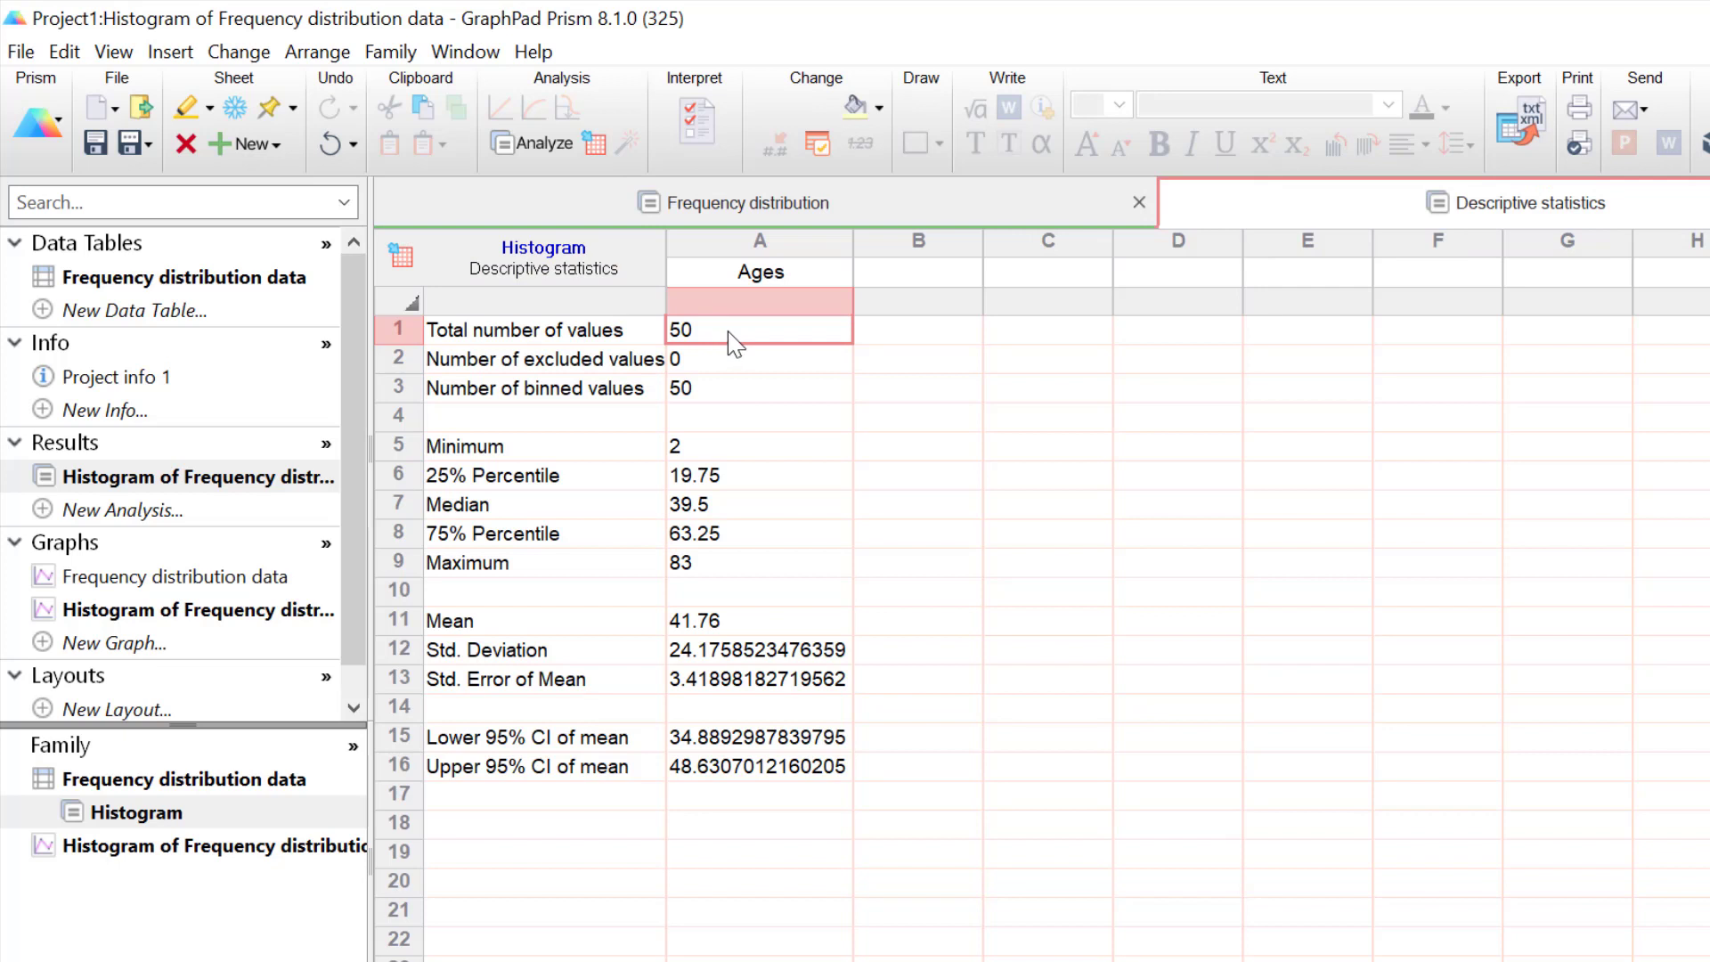
click(741, 366)
click(763, 389)
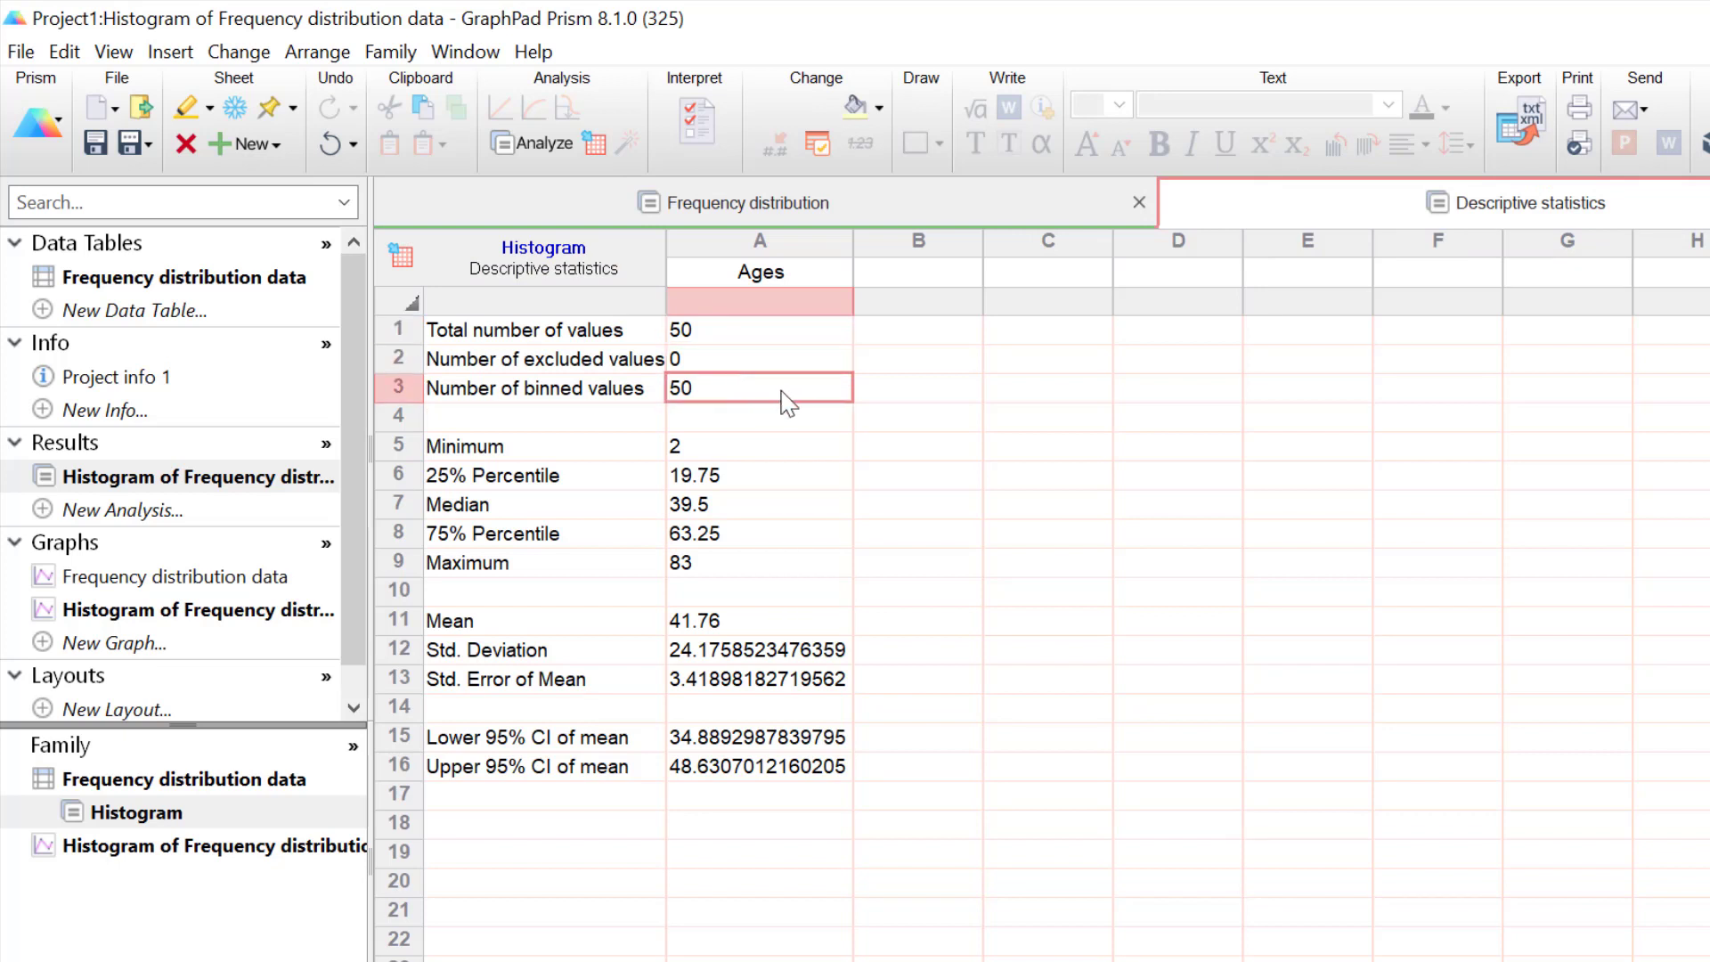
Review the minimum, 25% percentile, median, 75% percentile and maximum of Ages in the descriptive statistics
click(846, 444)
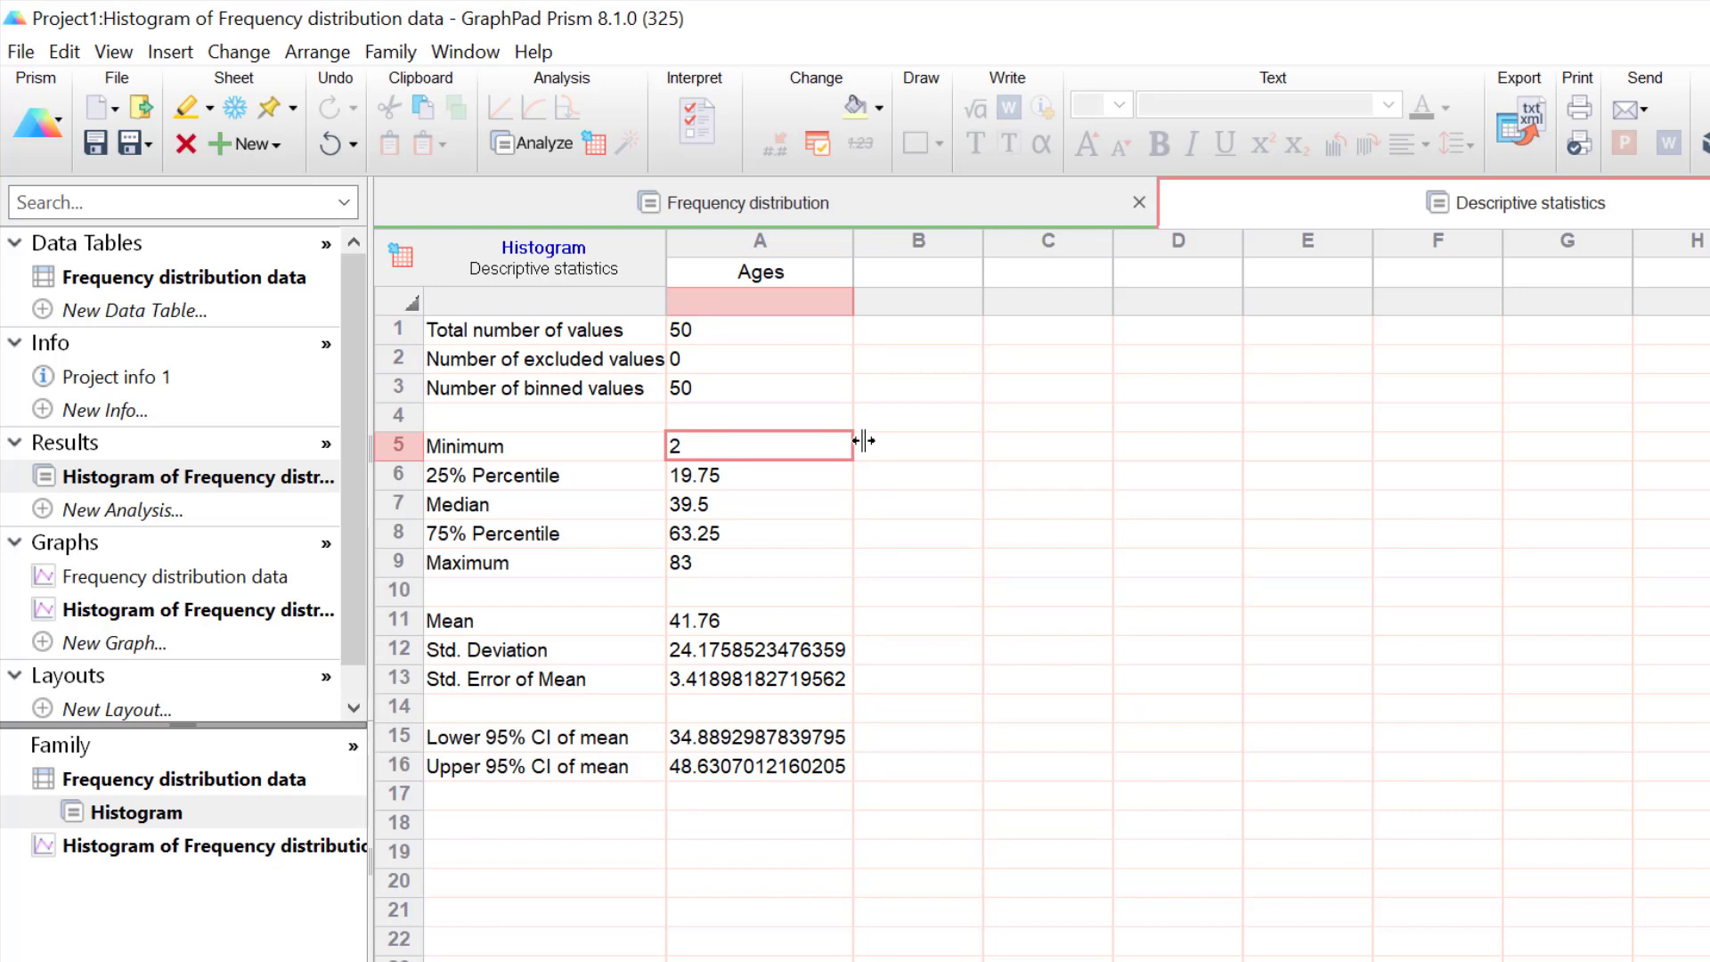
click(816, 477)
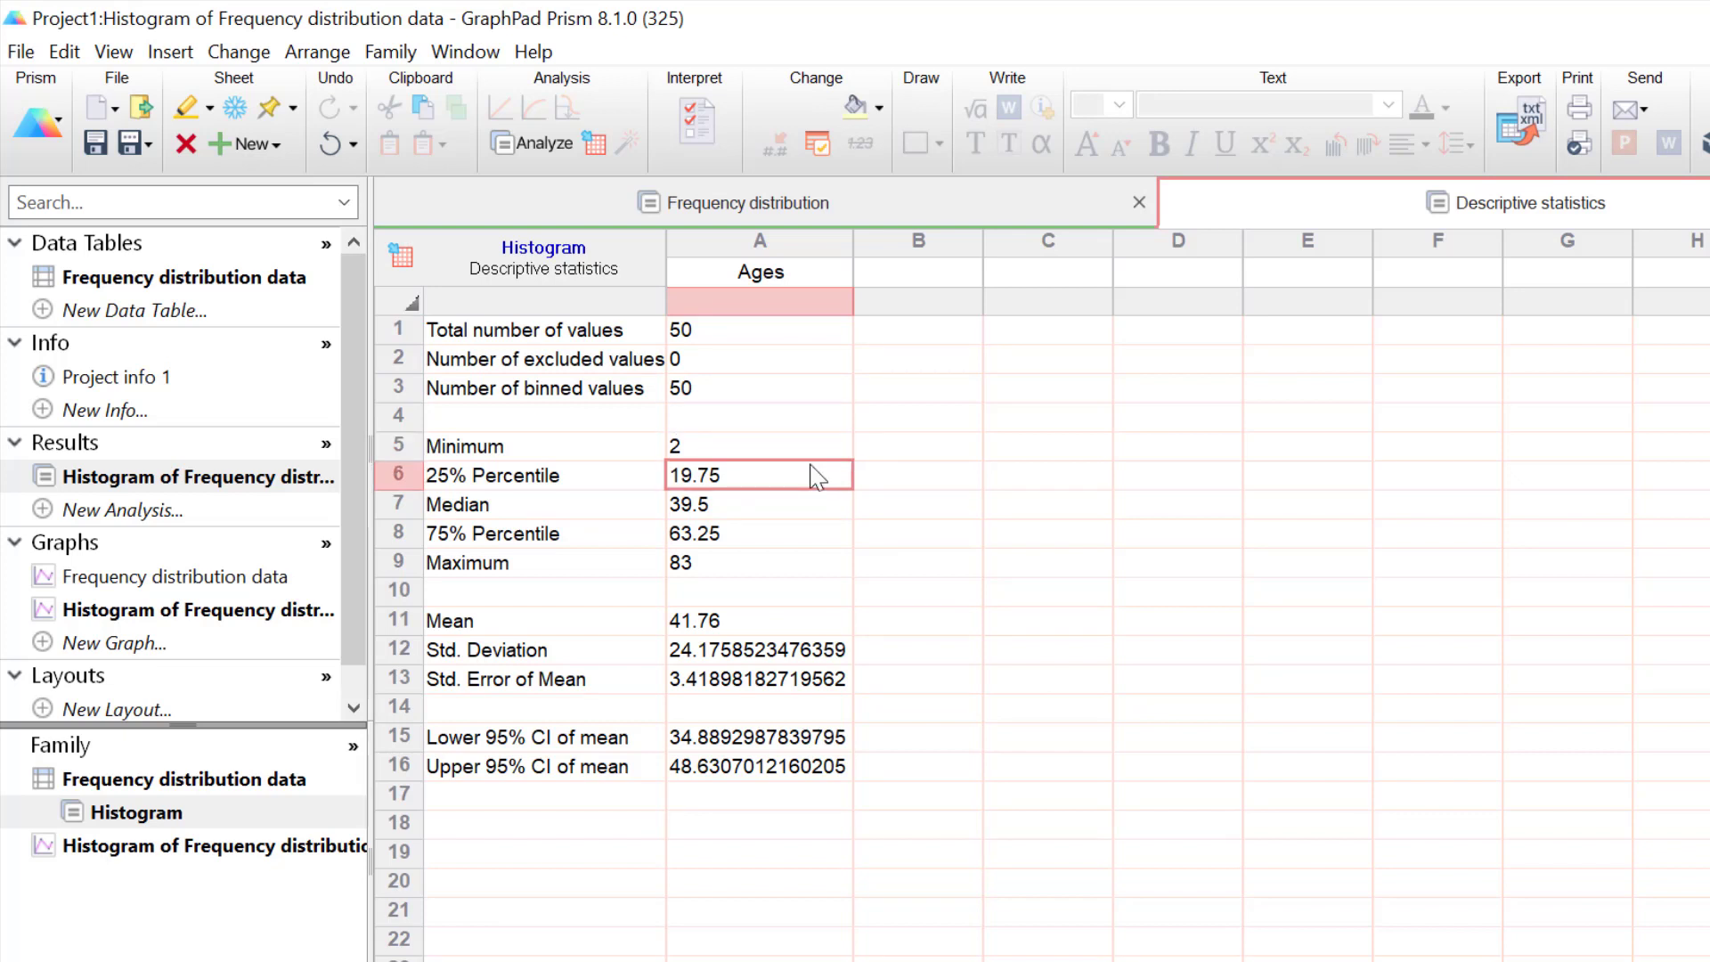
click(804, 507)
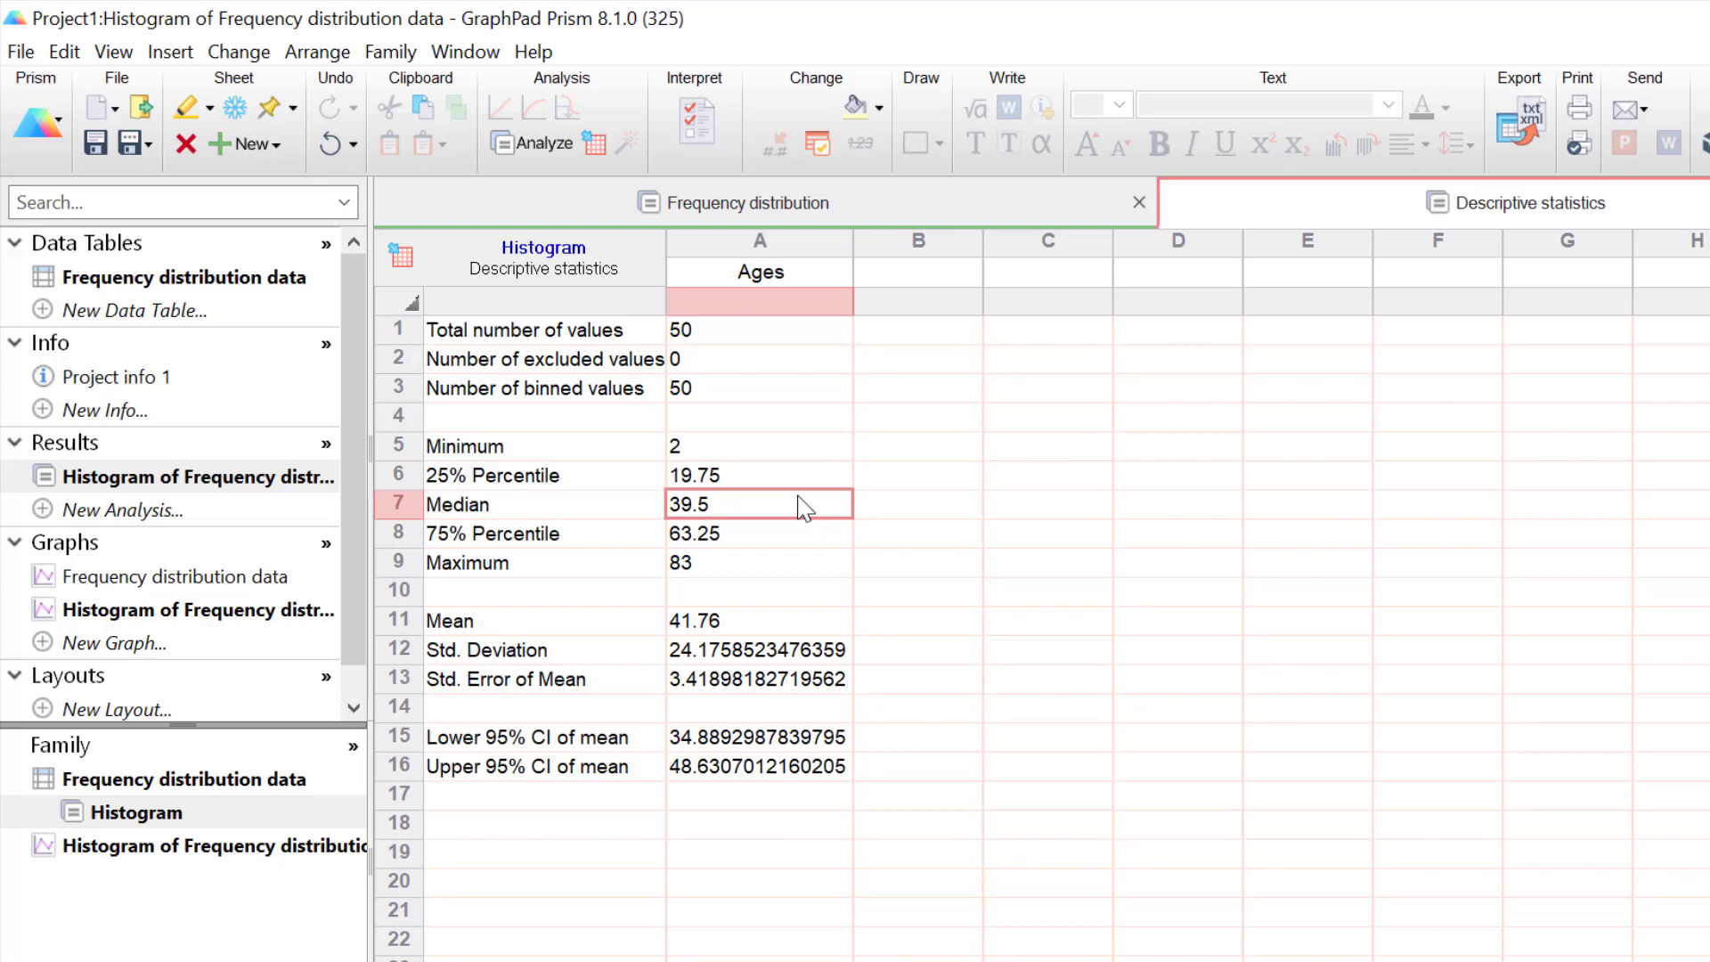
click(779, 538)
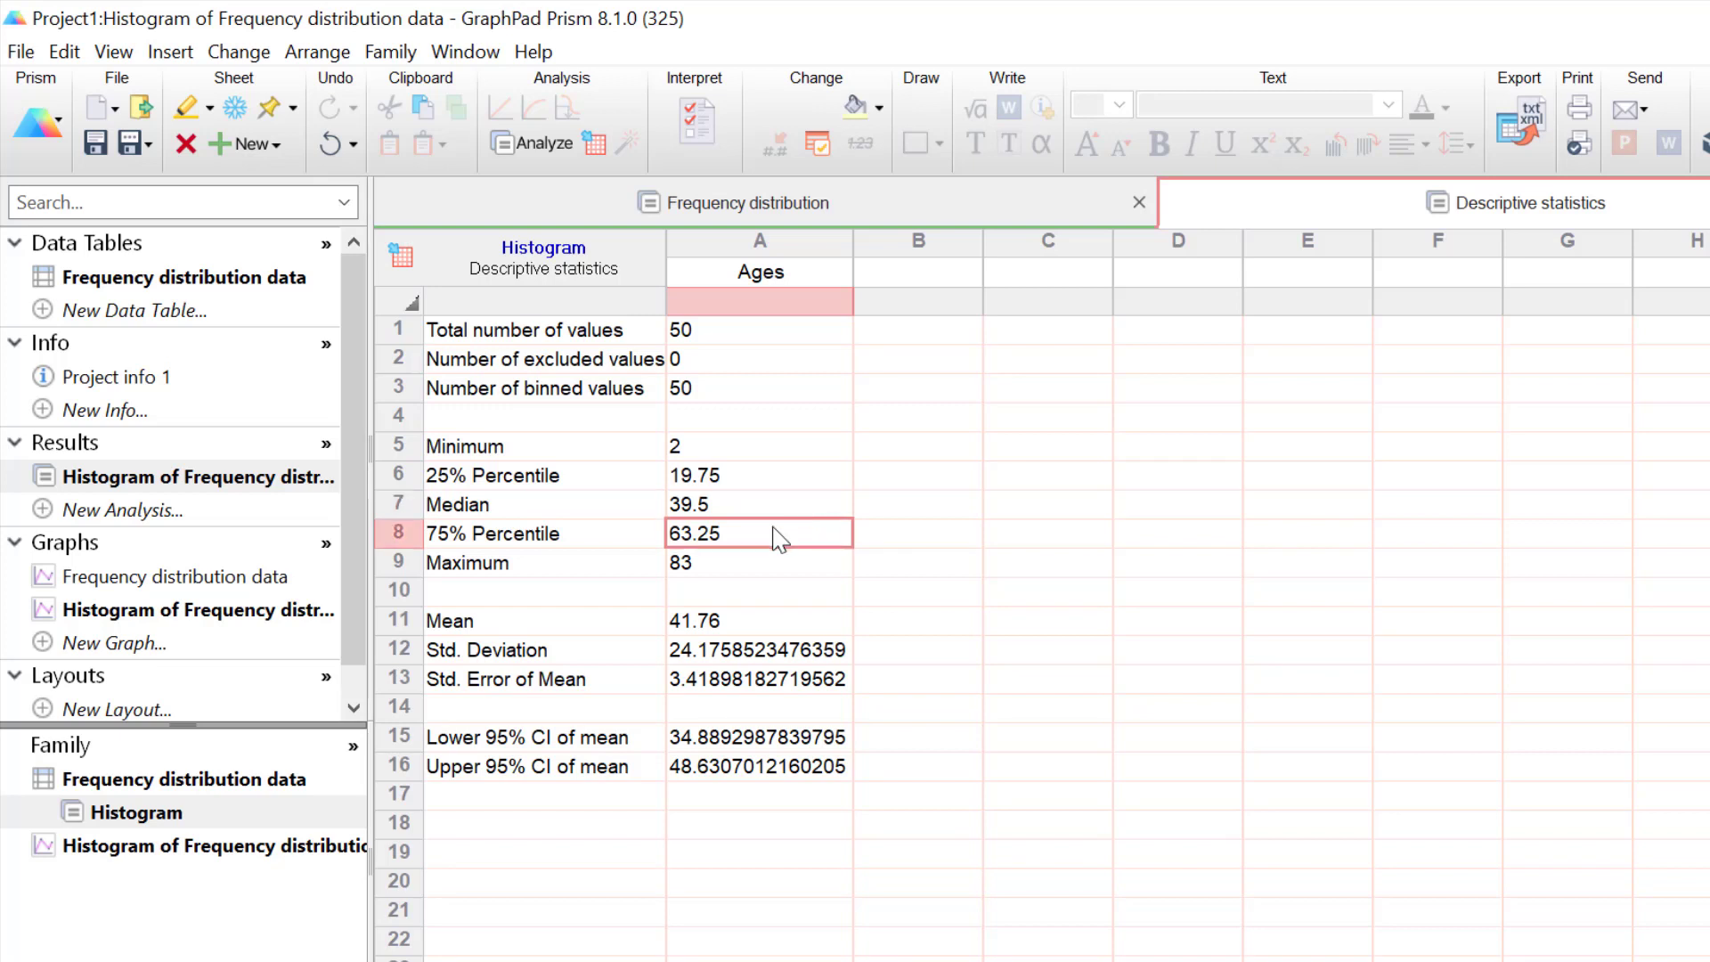
click(764, 564)
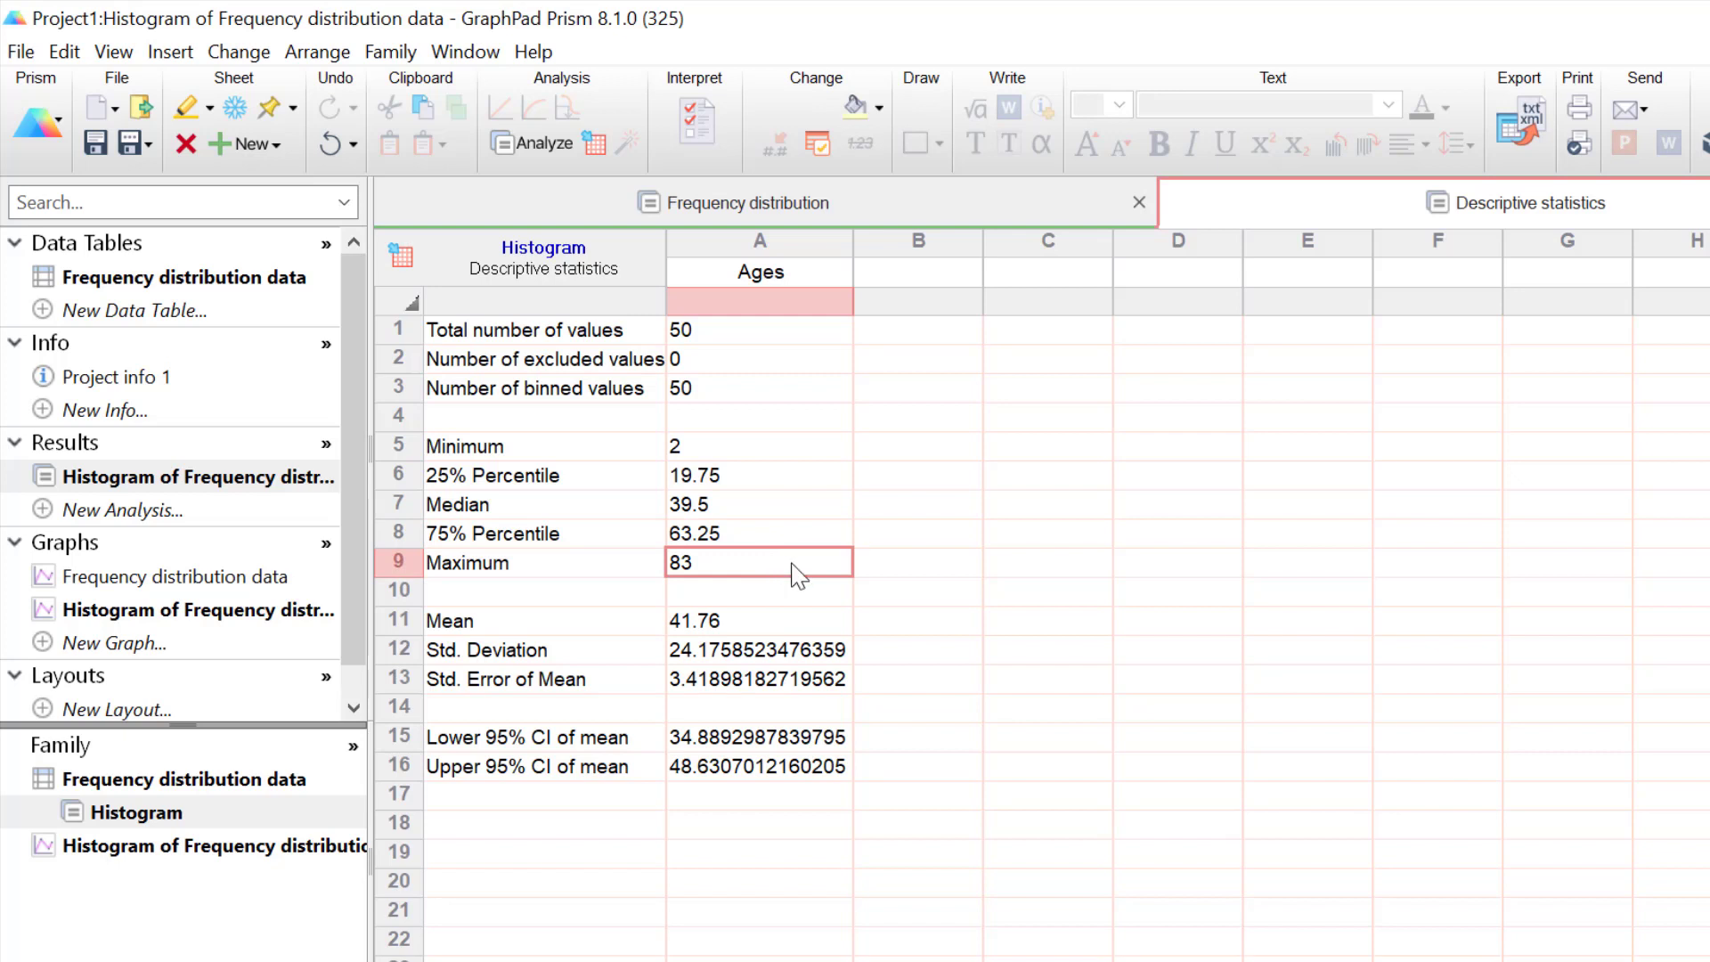
Review the mean, standard deviation, standard error and 95% confidence limits of Ages in the descriptive statistics
click(837, 622)
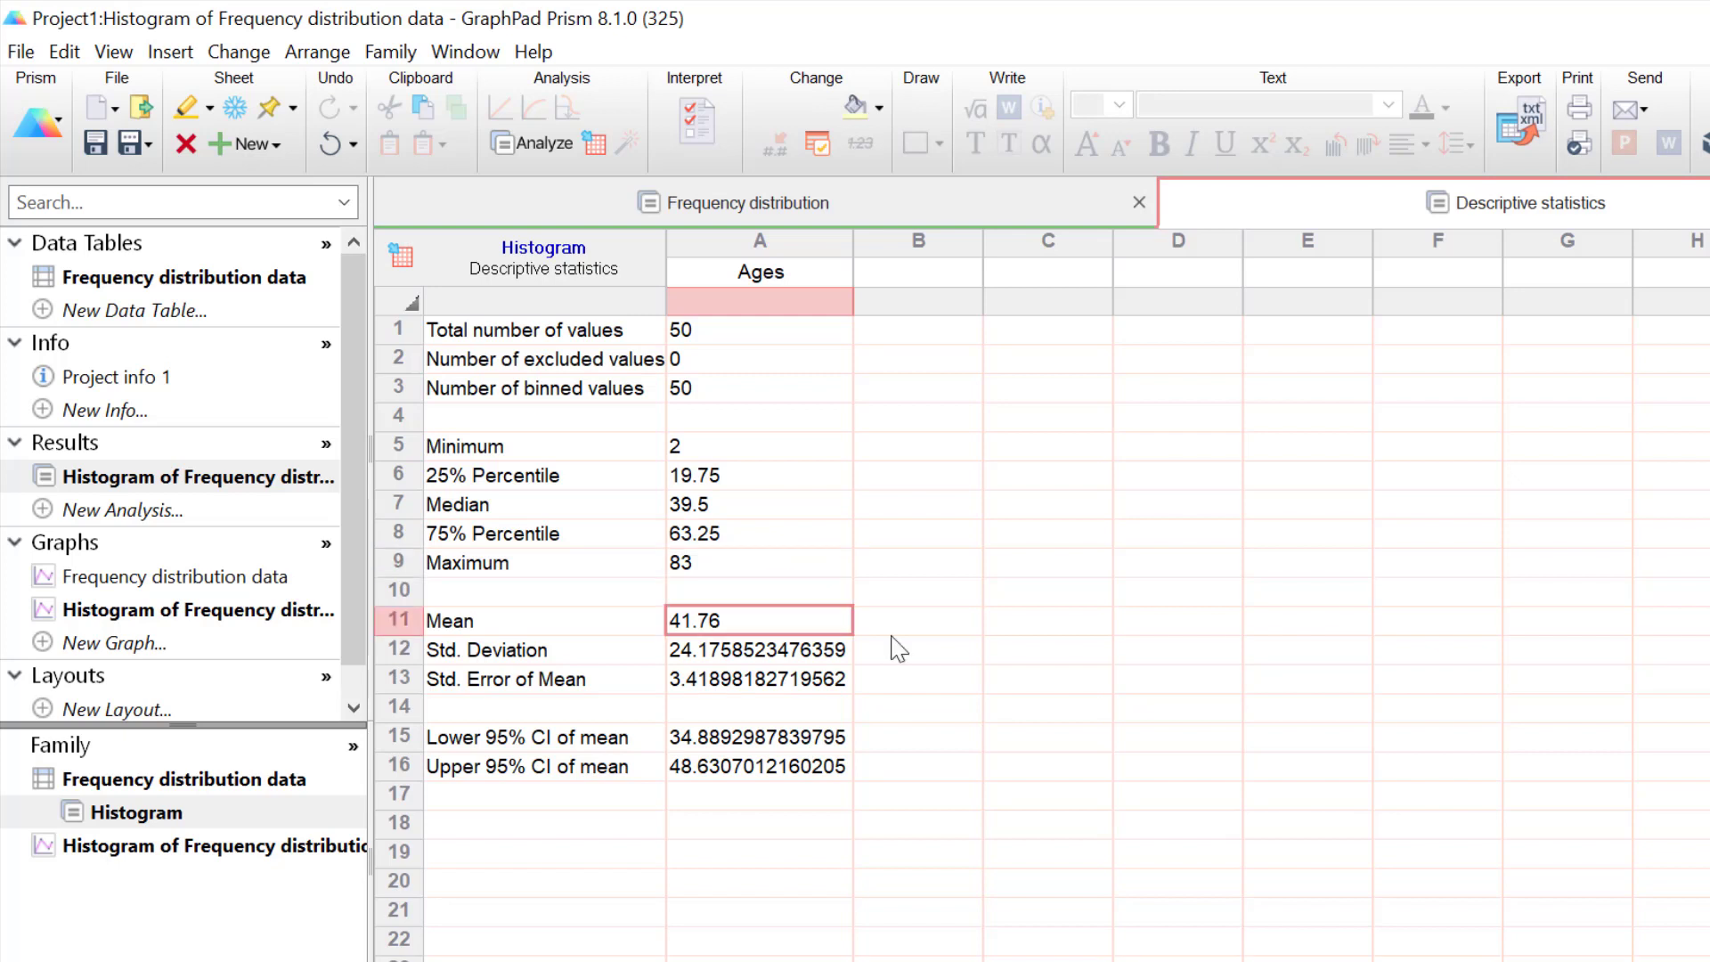
key(Down)
key(Down)
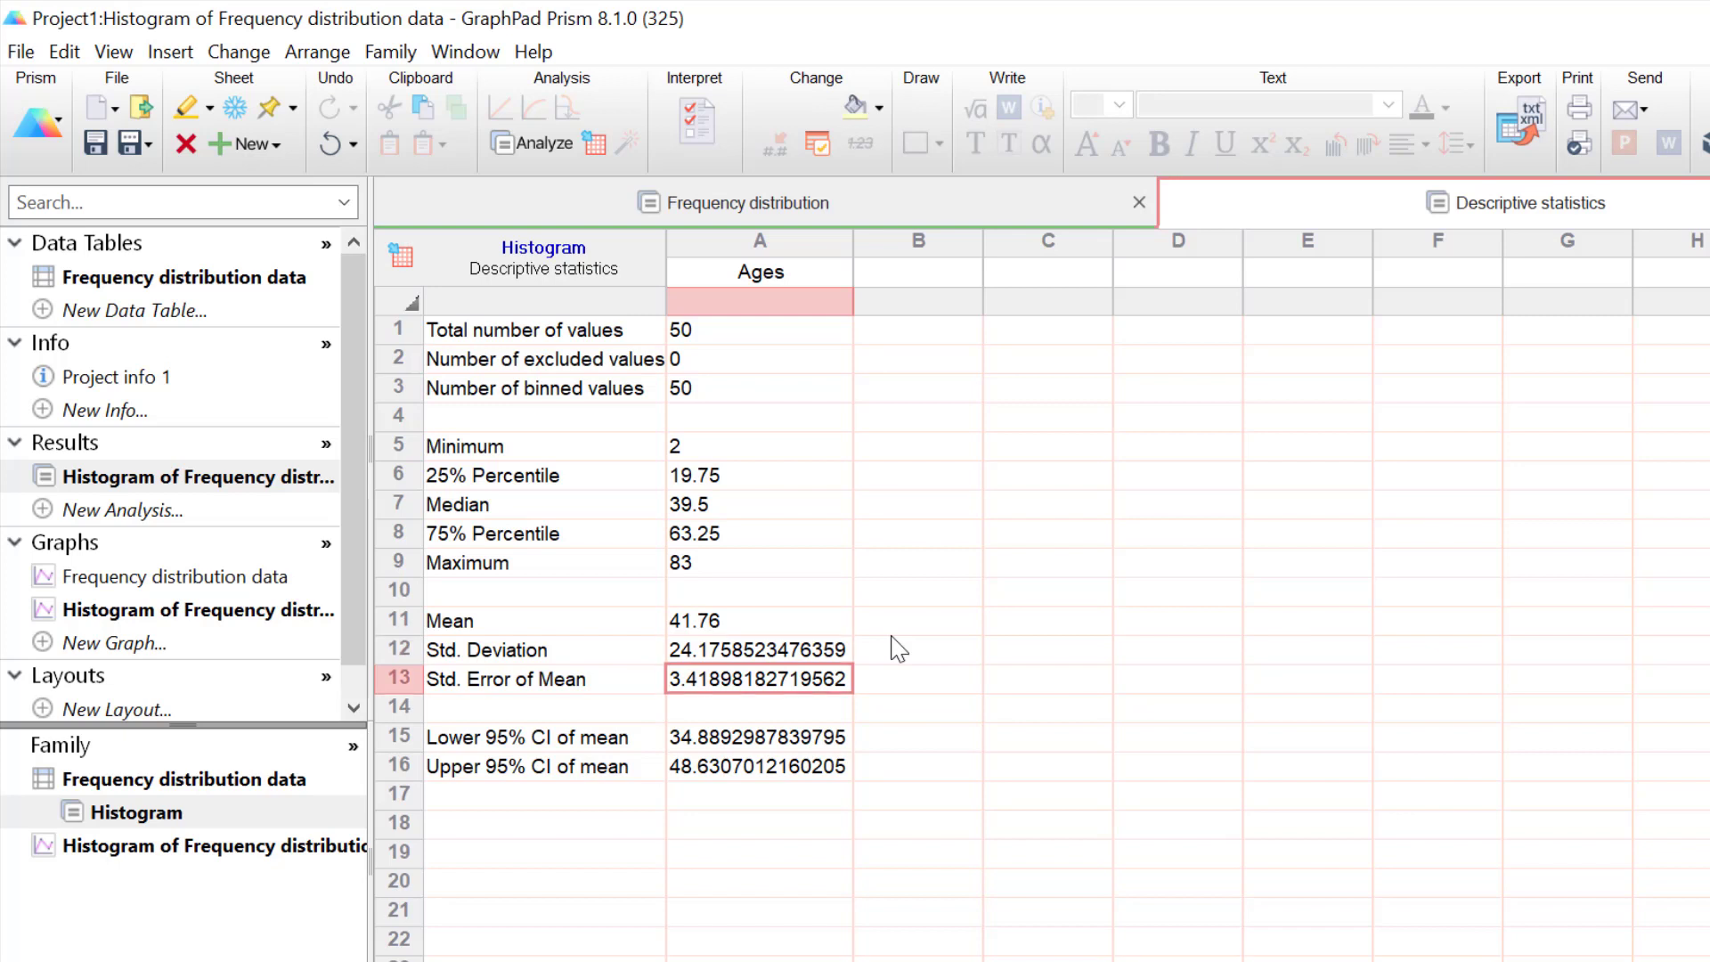
key(Down)
key(Down)
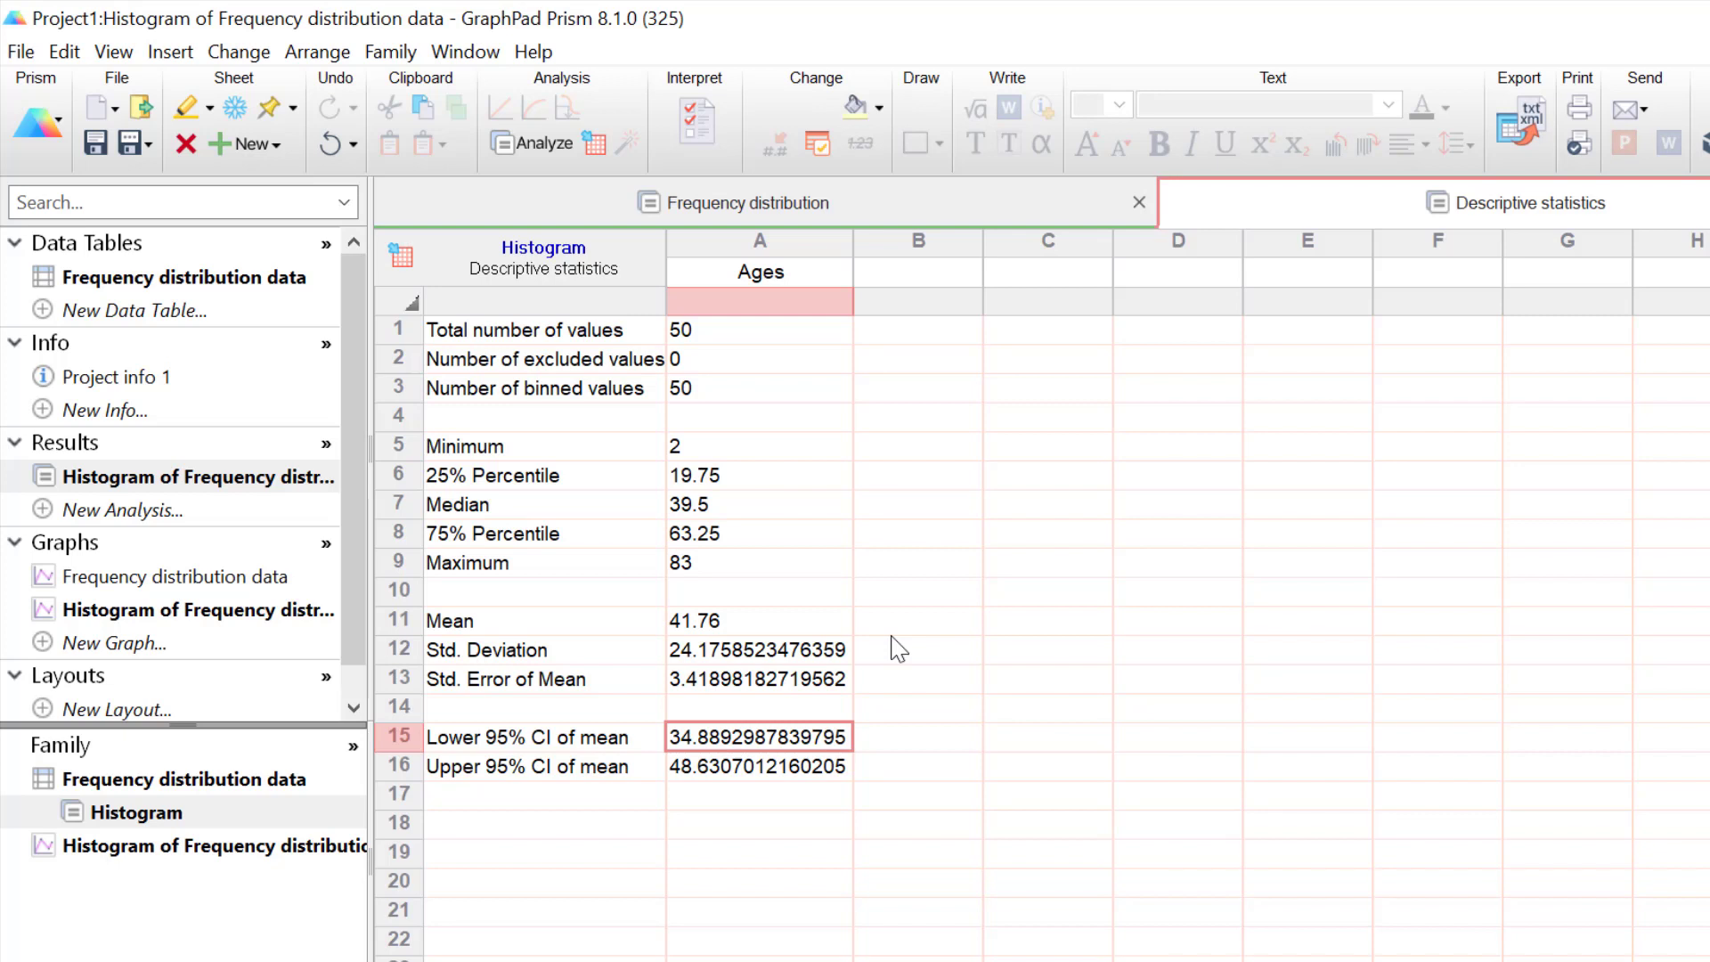
Open the graph of the raw Frequency distribution data and create it as an XY graph of the Spikes type
click(757, 209)
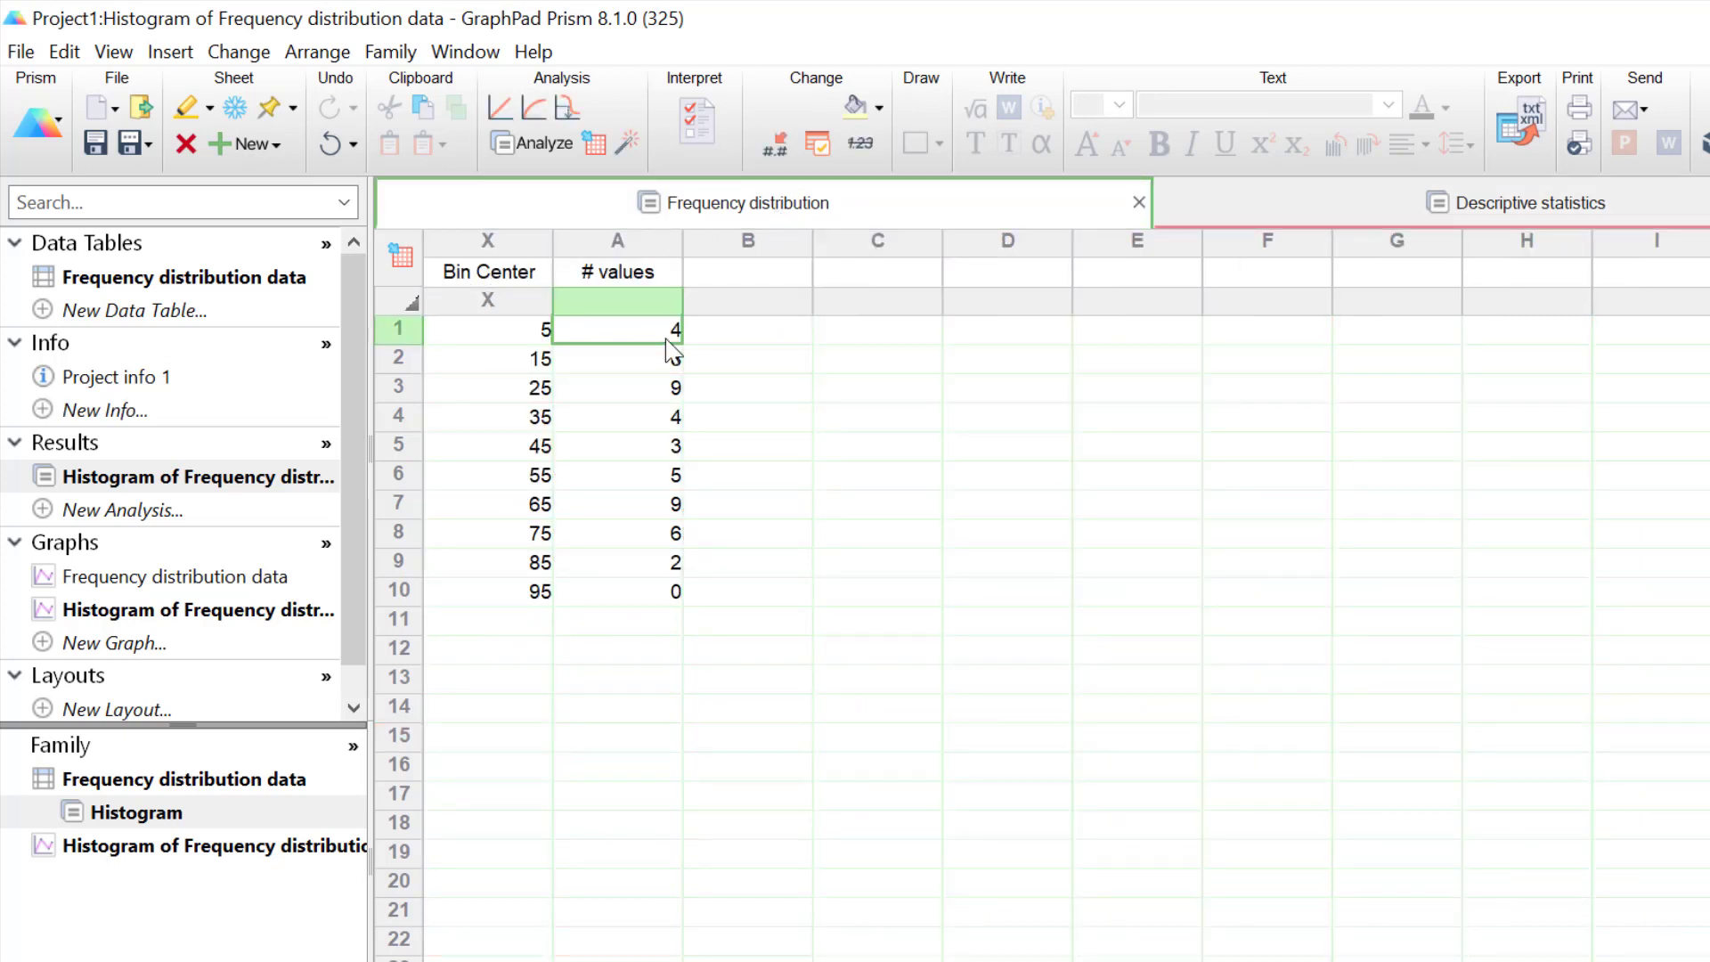
drag(273, 607, 272, 592)
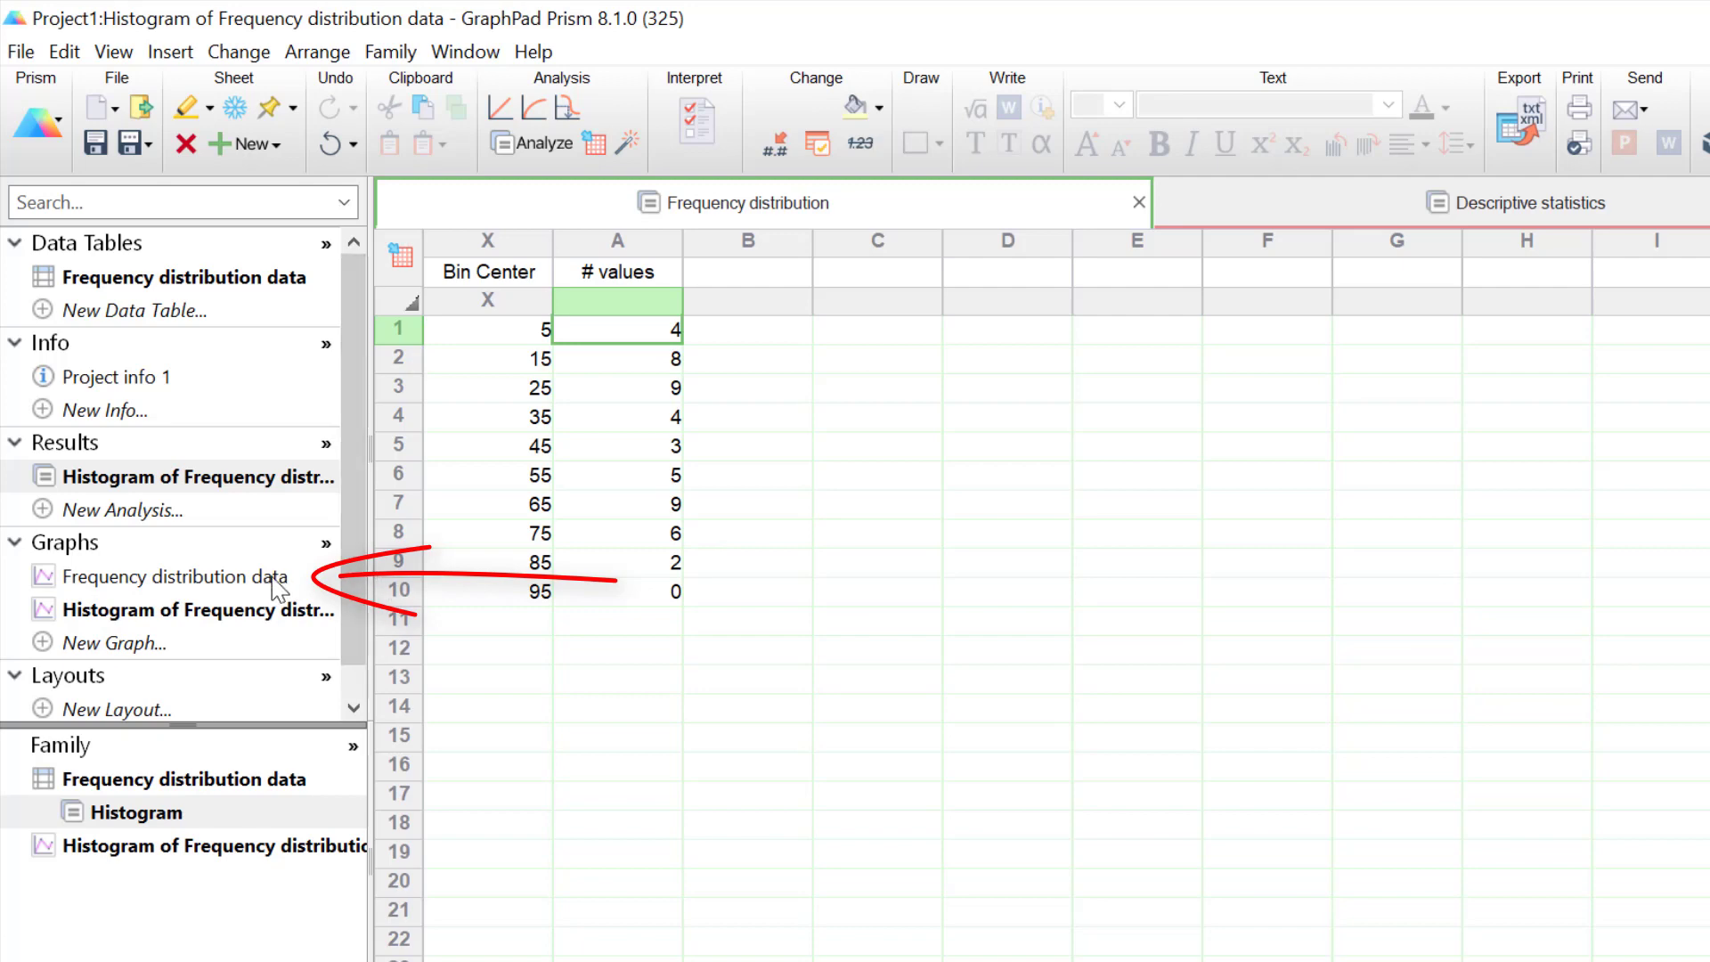
click(283, 577)
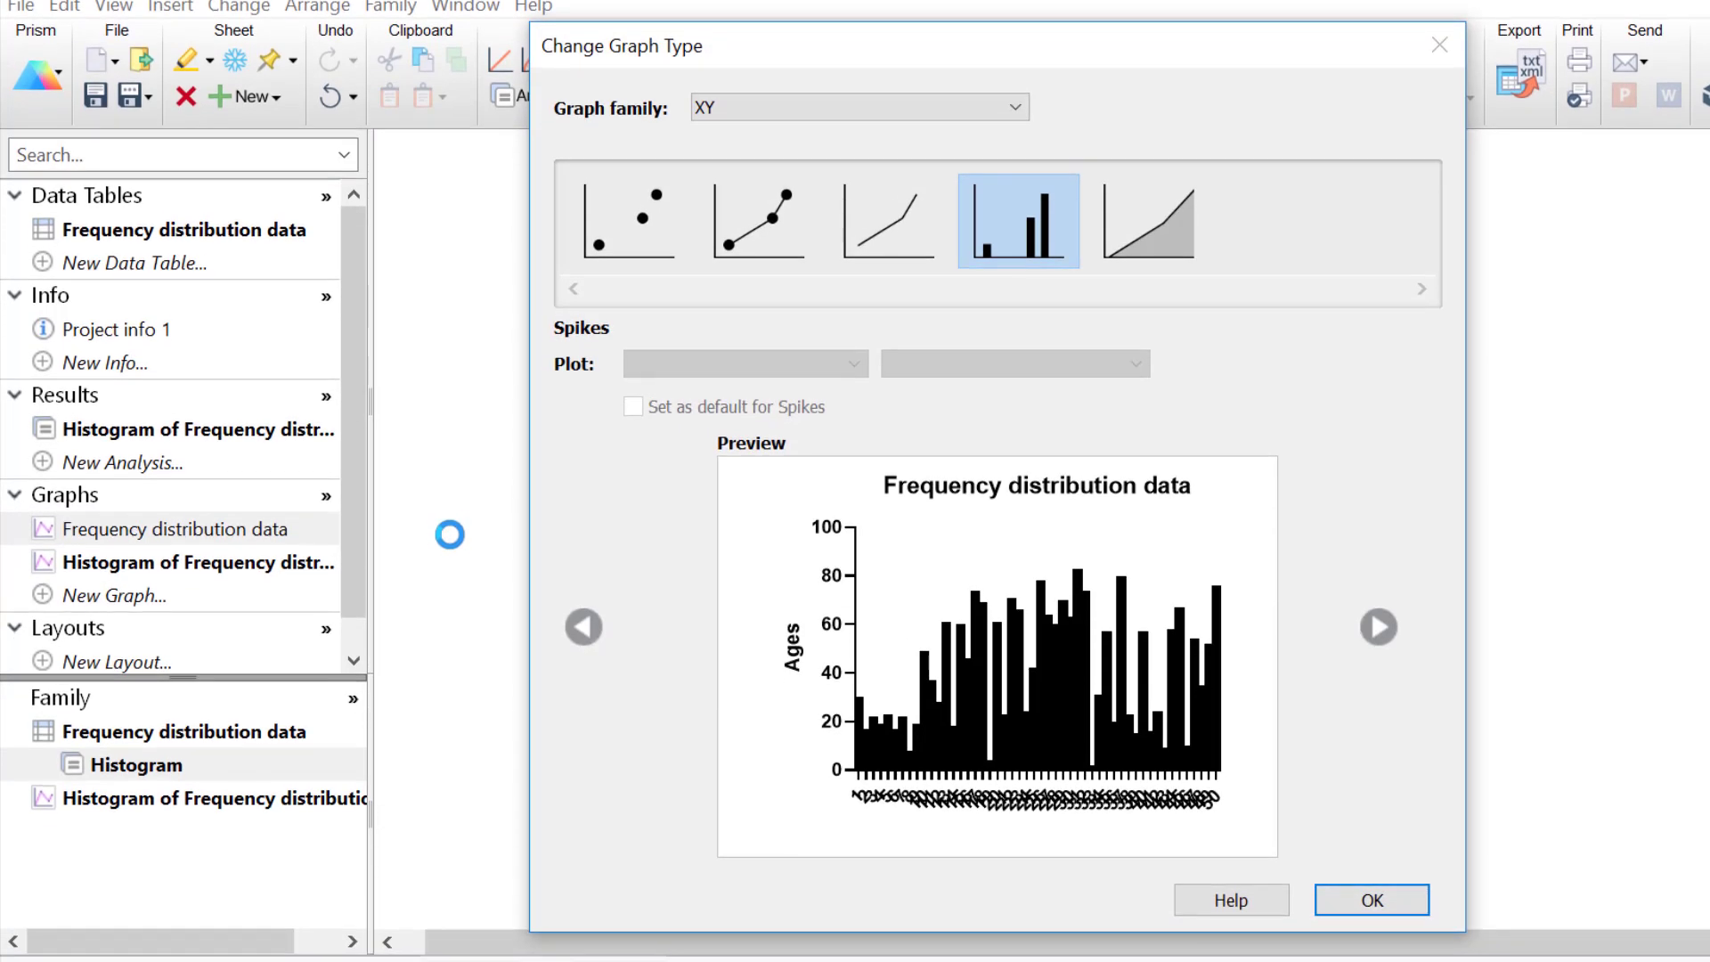
click(1410, 913)
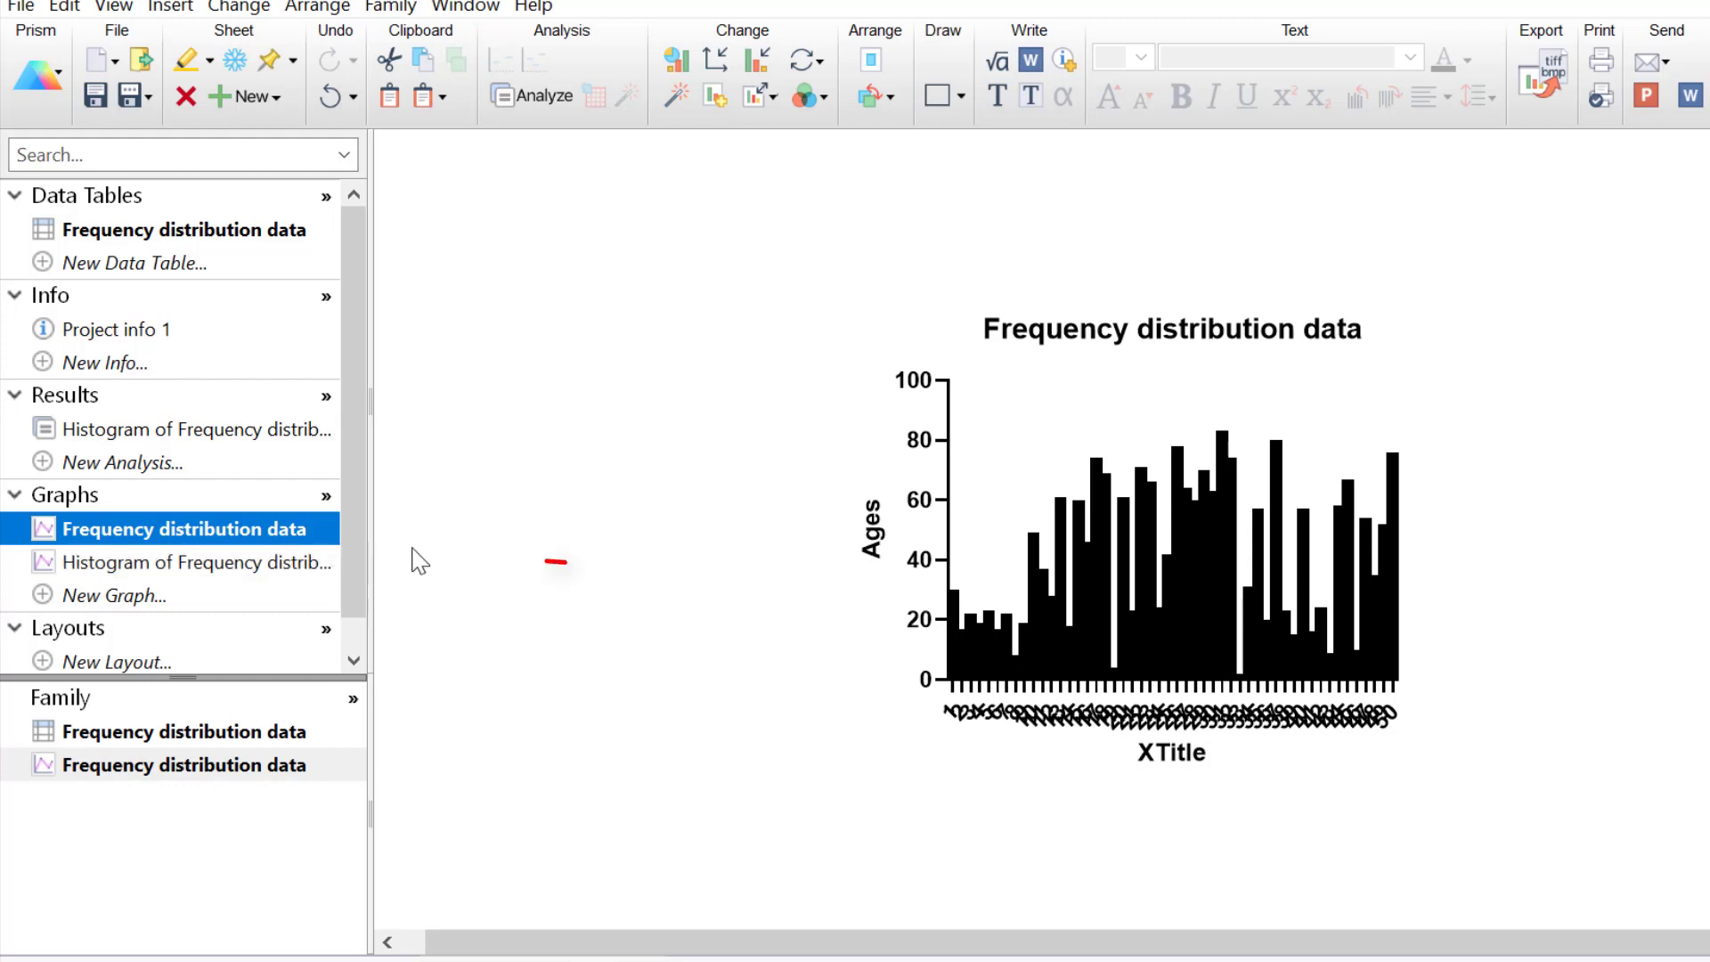
View the Histogram of Frequency distribution data graph and compare its bars with the bin centers and counts in the results table
click(206, 562)
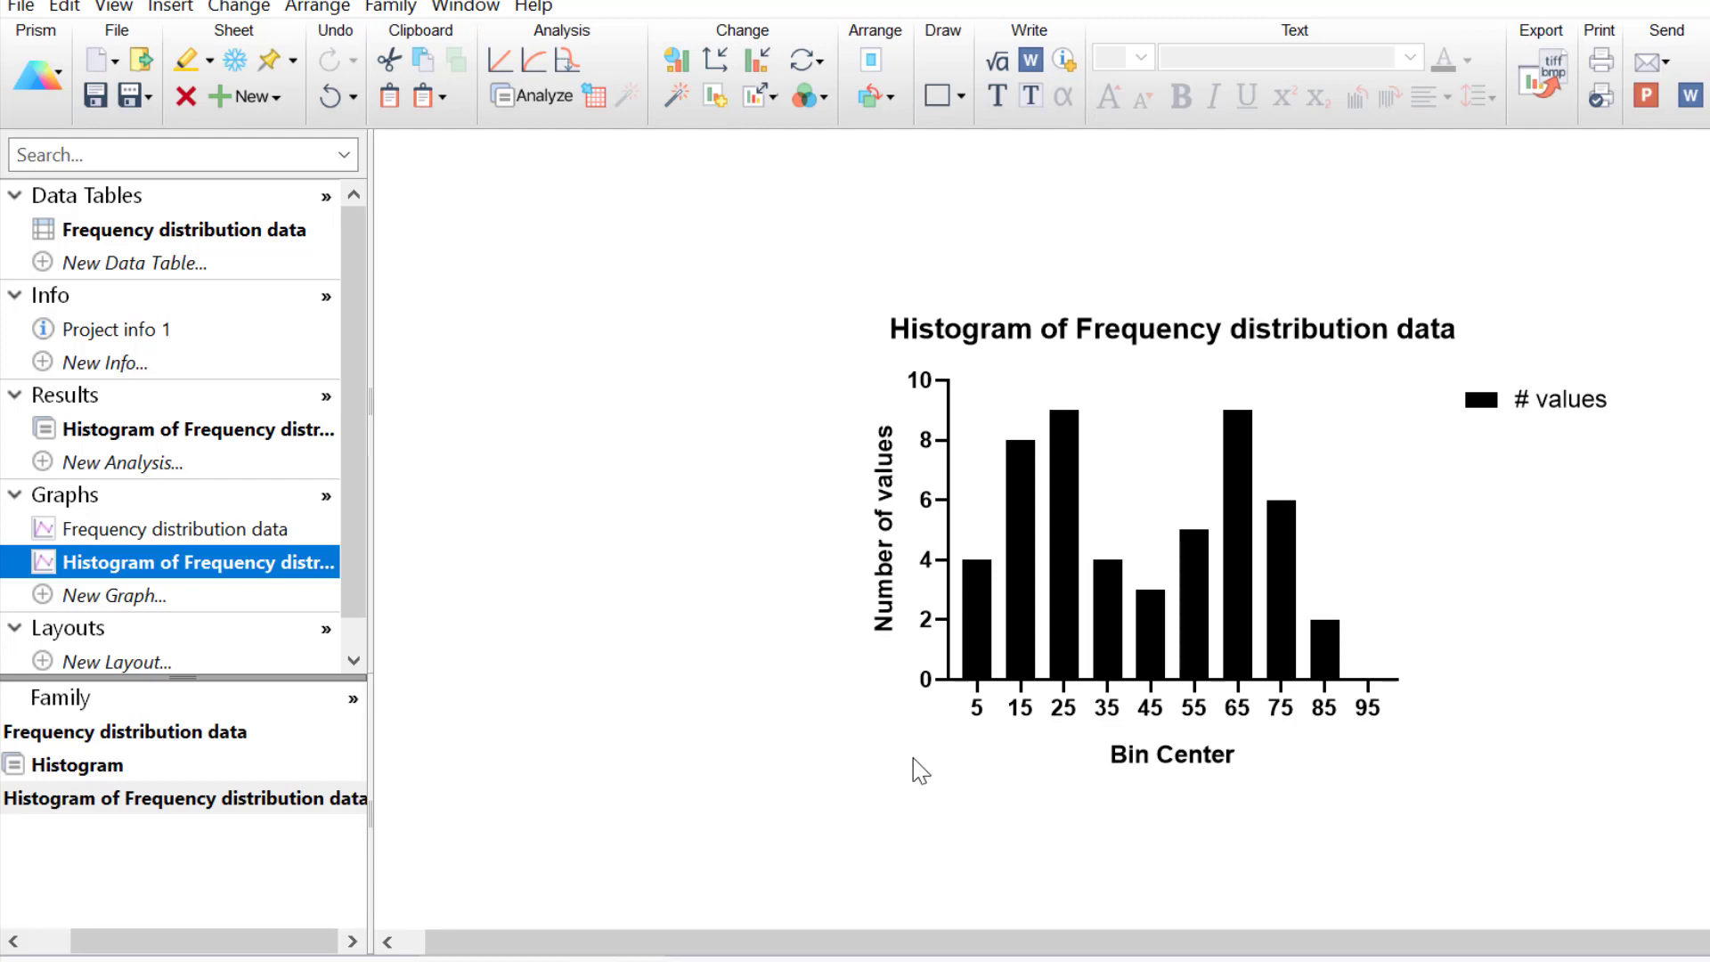
mouse_move(982, 648)
click(232, 438)
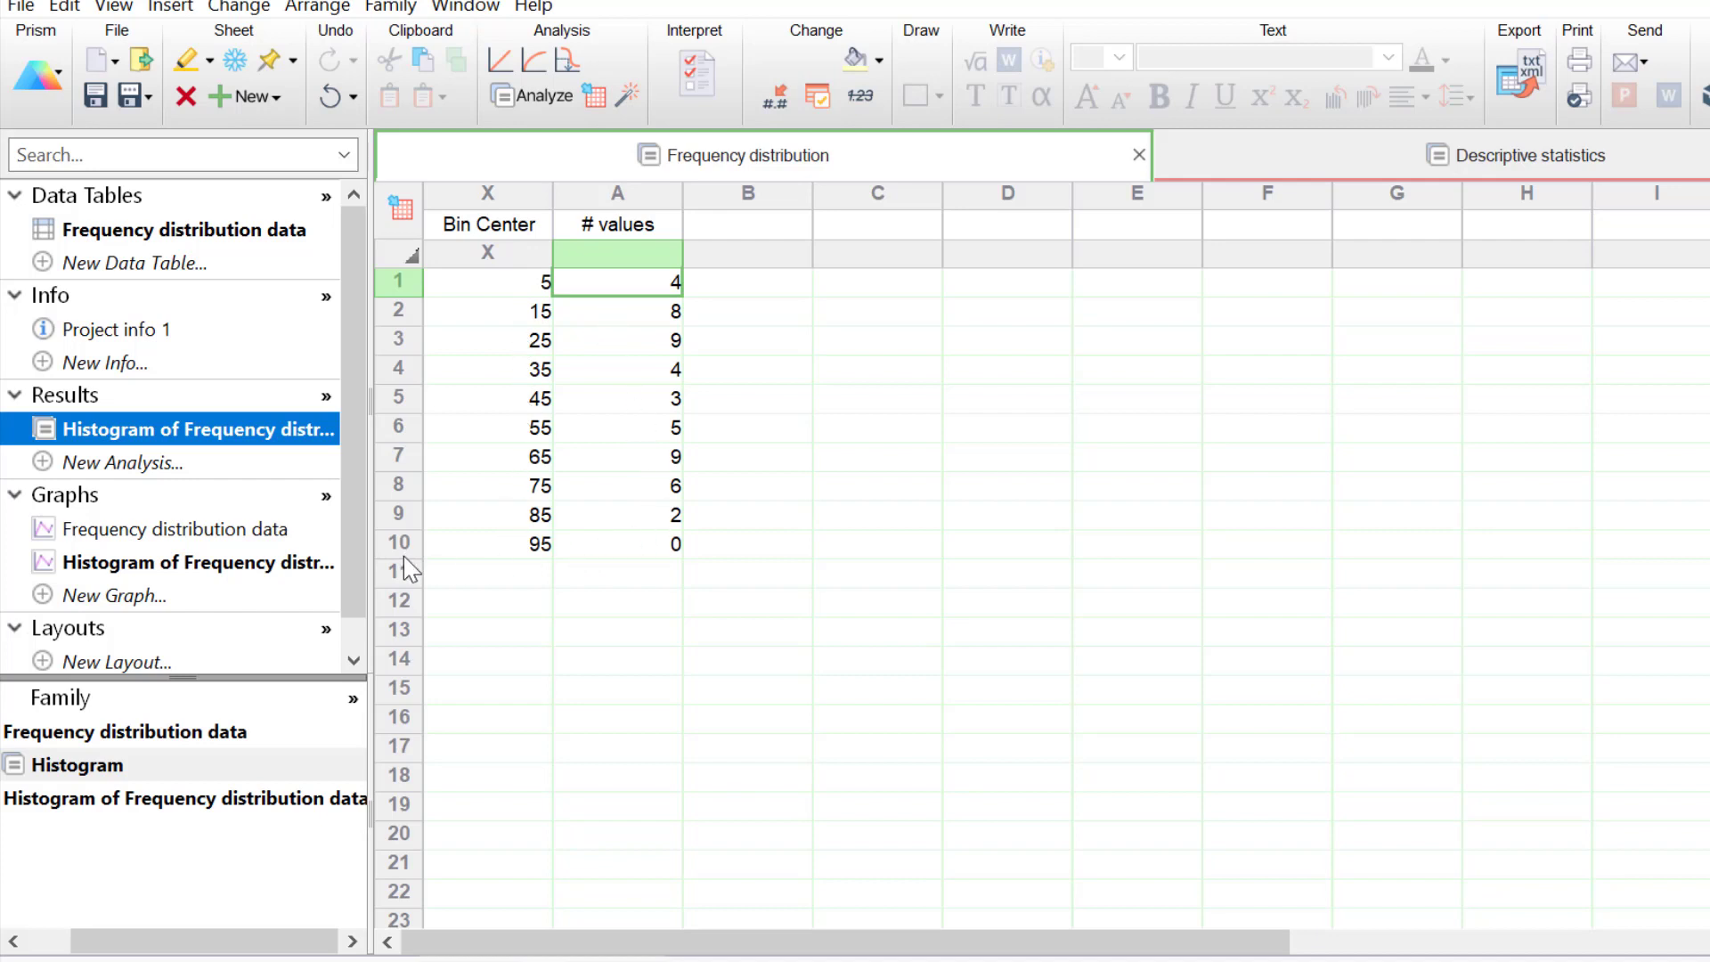
click(296, 563)
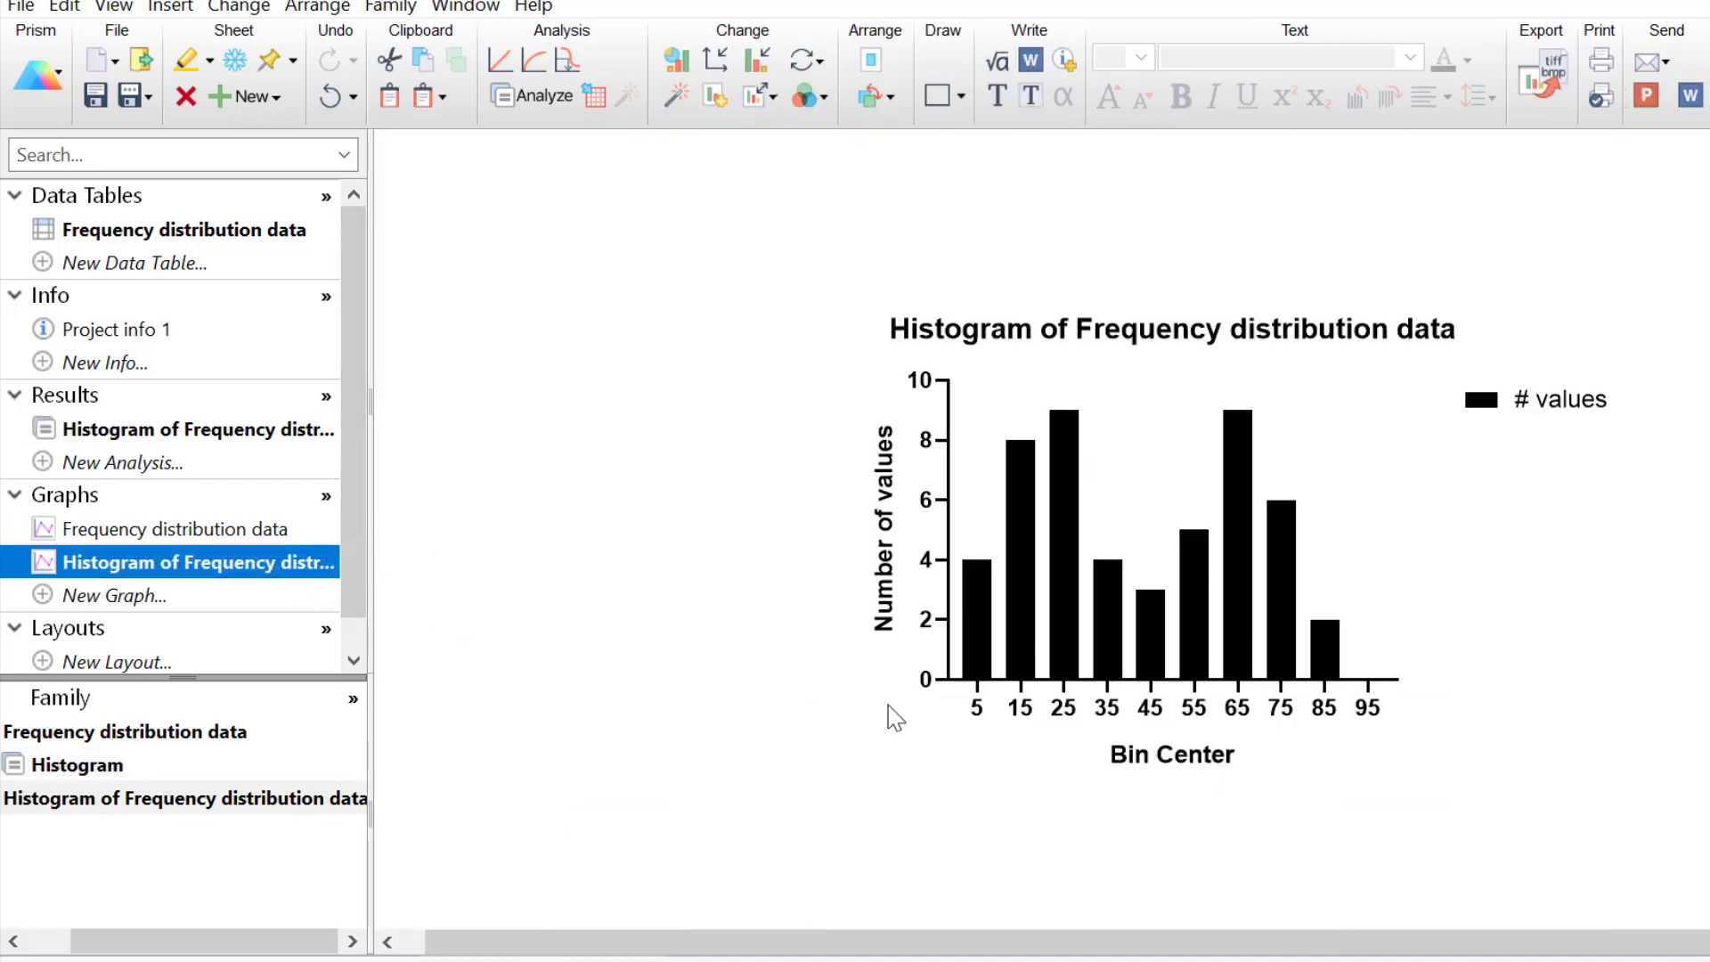